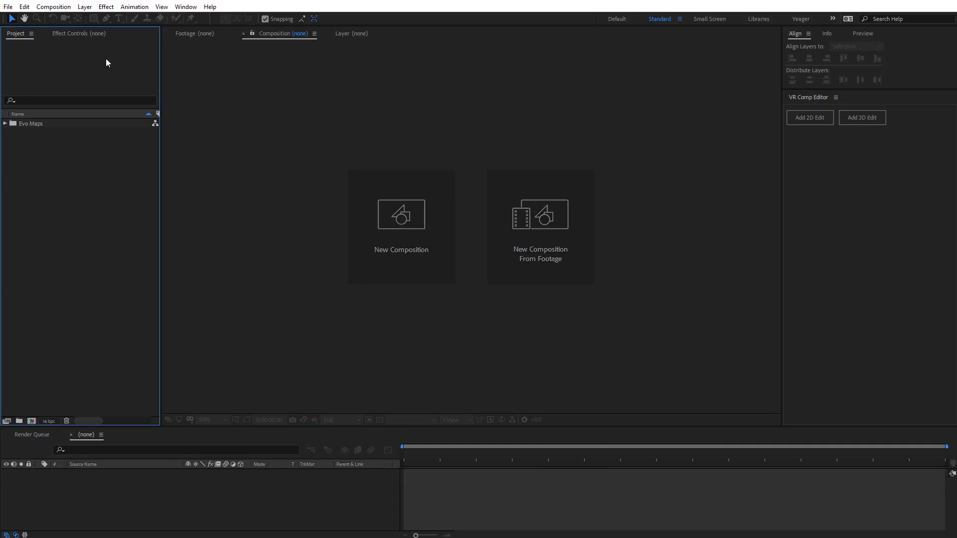
Check in the video preview preferences that Mercury Transmit and the Mettle Globe Preview device are enabled
{"action": "left_click", "coordinate": [24, 8]}
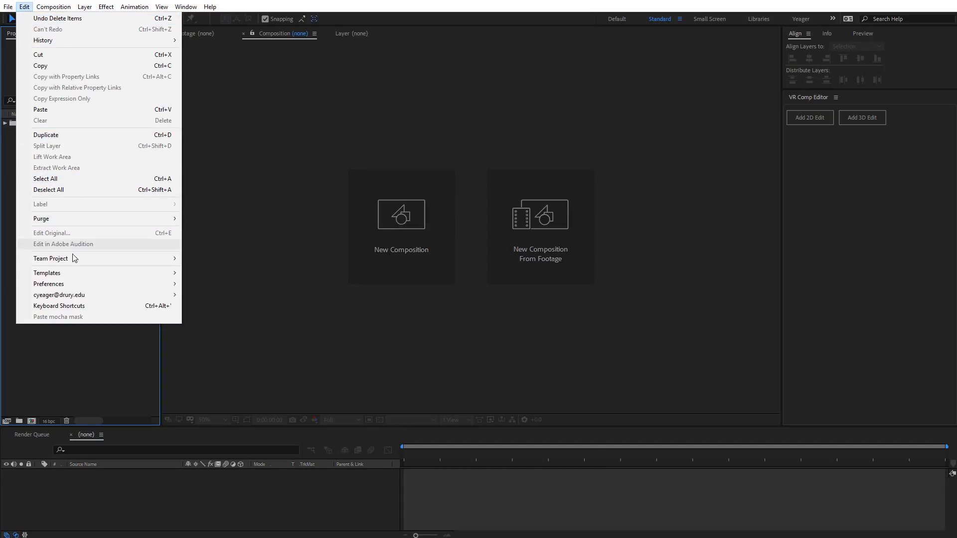
{"action": "mouse_move", "coordinate": [118, 289]}
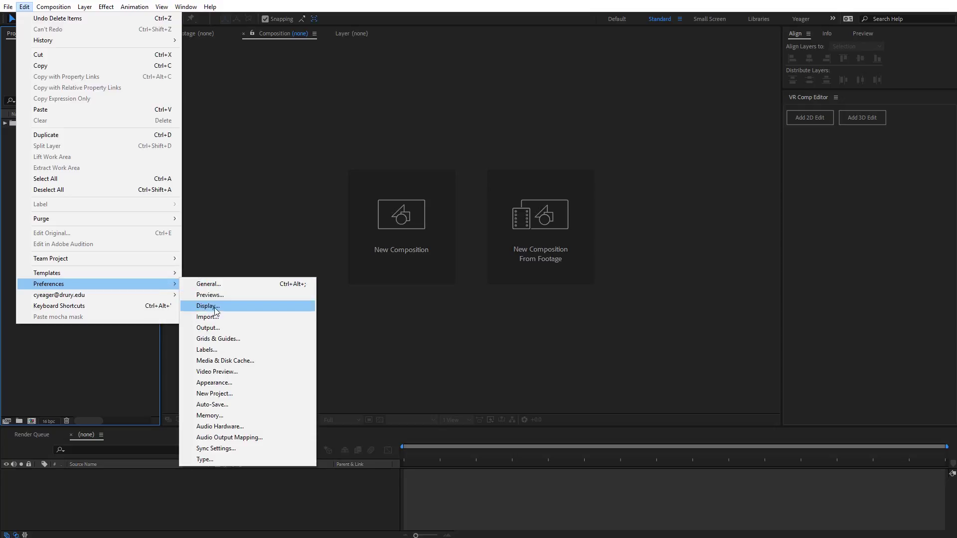
{"action": "left_click", "coordinate": [227, 373]}
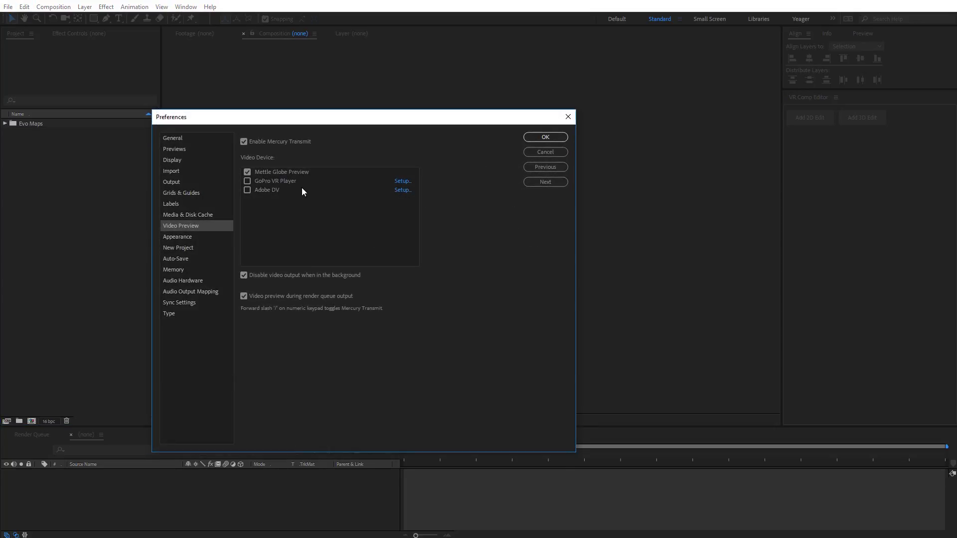
{"action": "left_click_drag", "start_coordinate": [278, 117], "coordinate": [354, 88]}
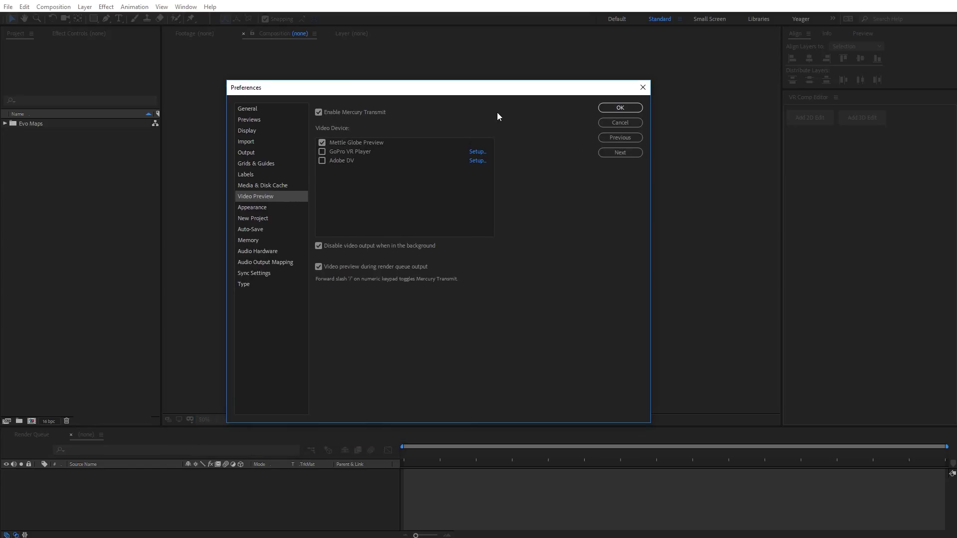
{"action": "left_click", "coordinate": [633, 108]}
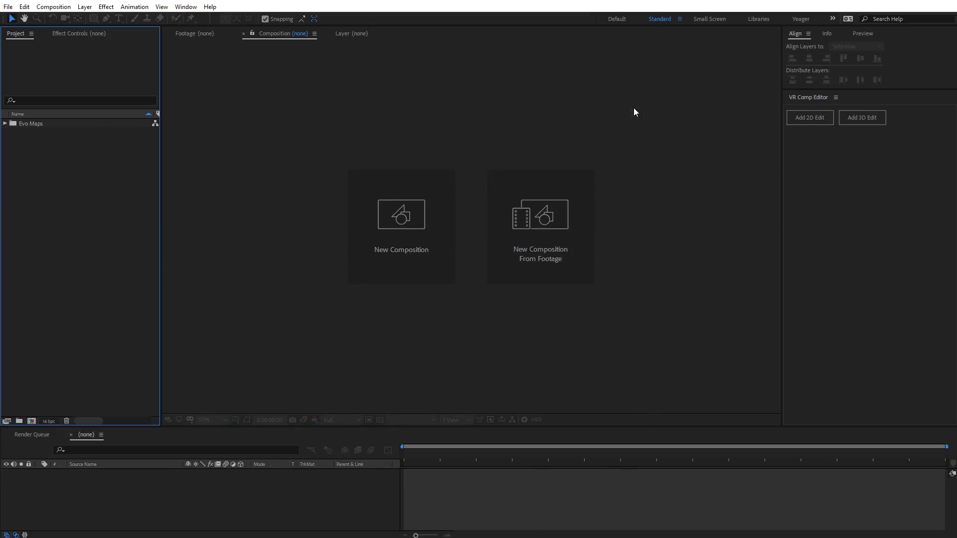
Open the Mettle Globe Preview extension, dock it below VR Comp Editor and adjust its size
{"action": "left_click", "coordinate": [192, 10]}
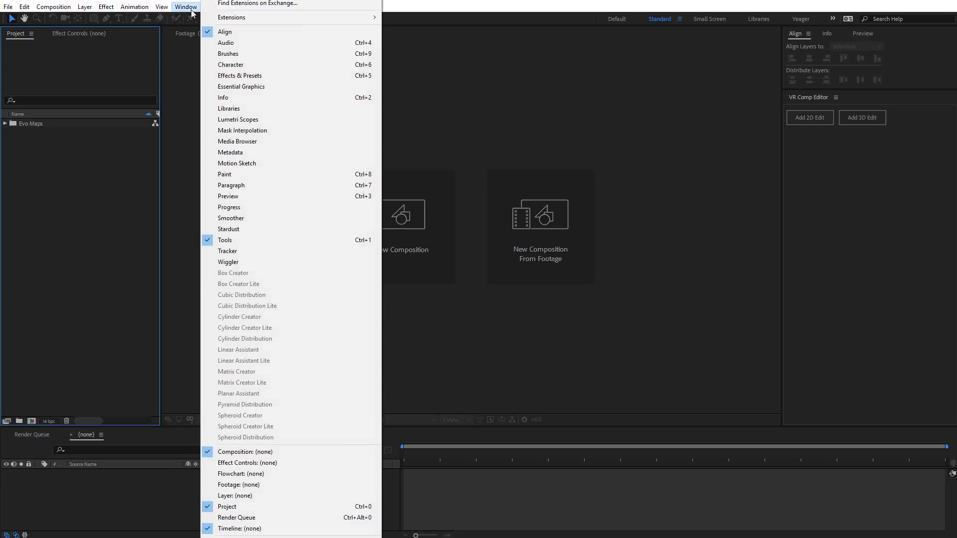
{"action": "mouse_move", "coordinate": [316, 19]}
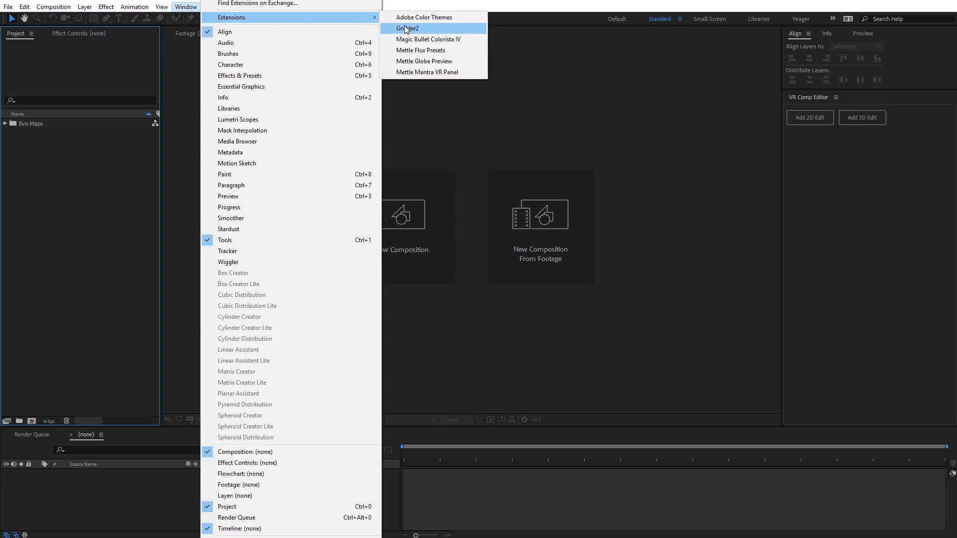
{"action": "left_click", "coordinate": [433, 63]}
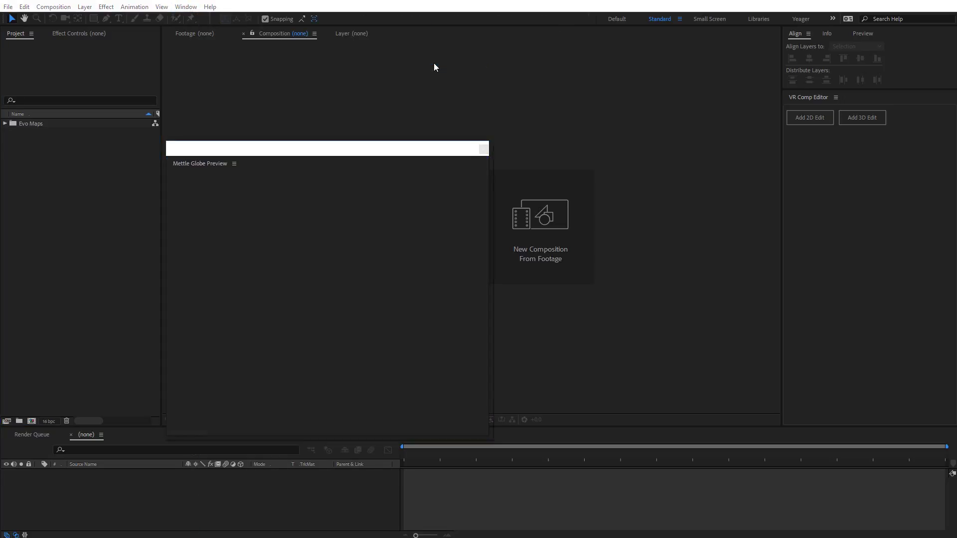
{"action": "left_click_drag", "start_coordinate": [205, 163], "coordinate": [846, 298]}
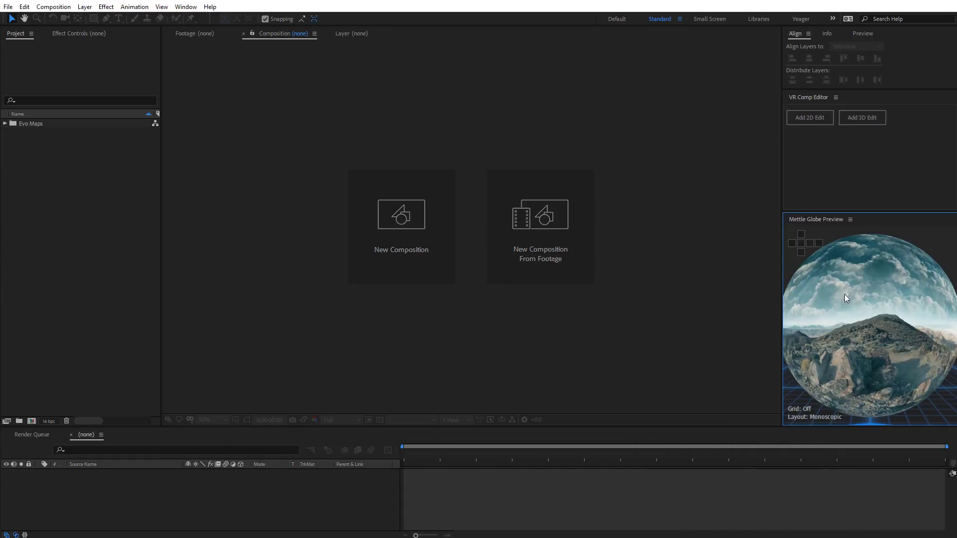
{"action": "left_click_drag", "start_coordinate": [781, 313], "coordinate": [764, 309]}
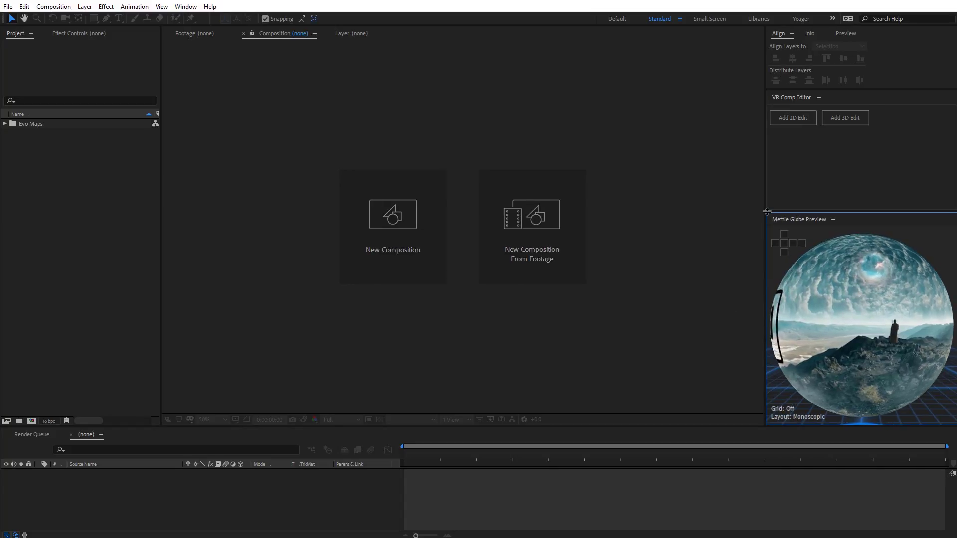
{"action": "left_click_drag", "start_coordinate": [767, 212], "coordinate": [765, 242]}
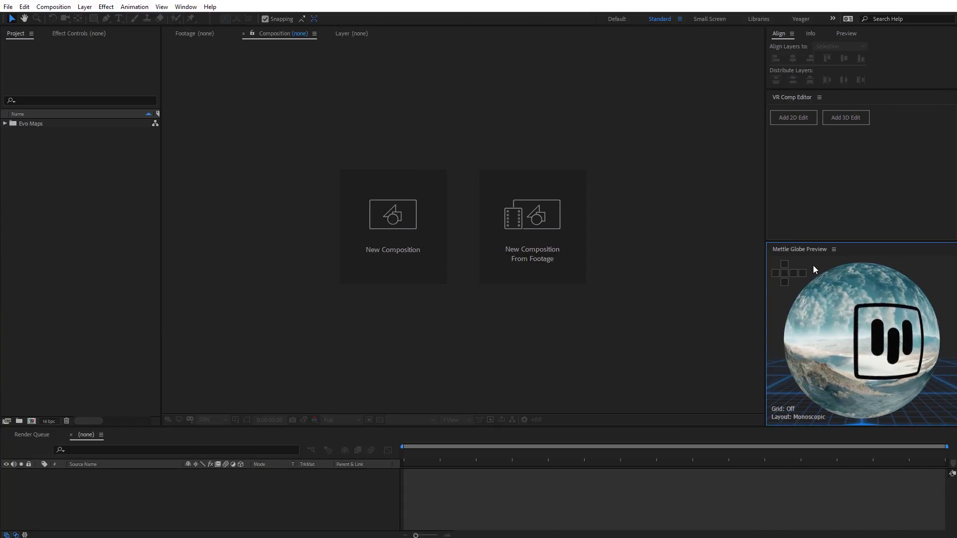
{"action": "key", "text": "grave"}
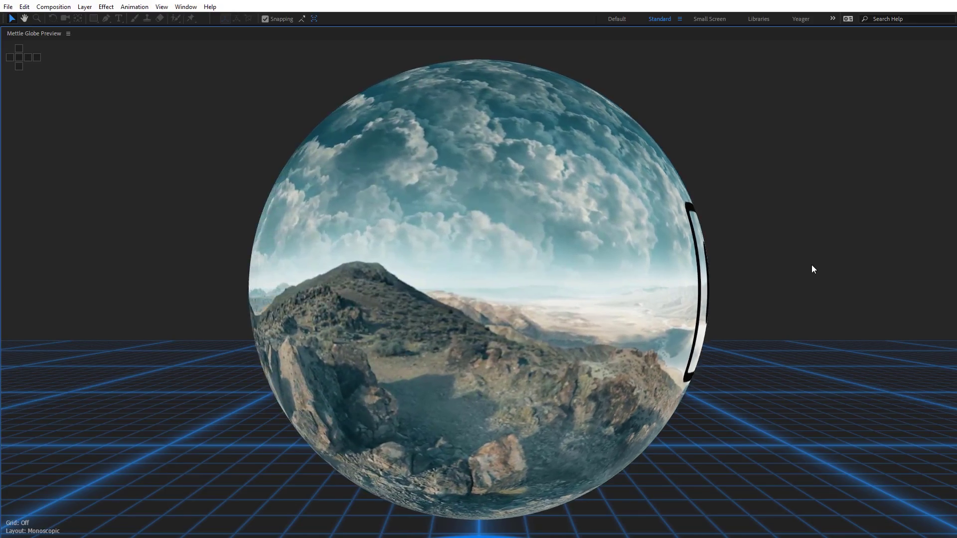
{"action": "key", "text": "grave"}
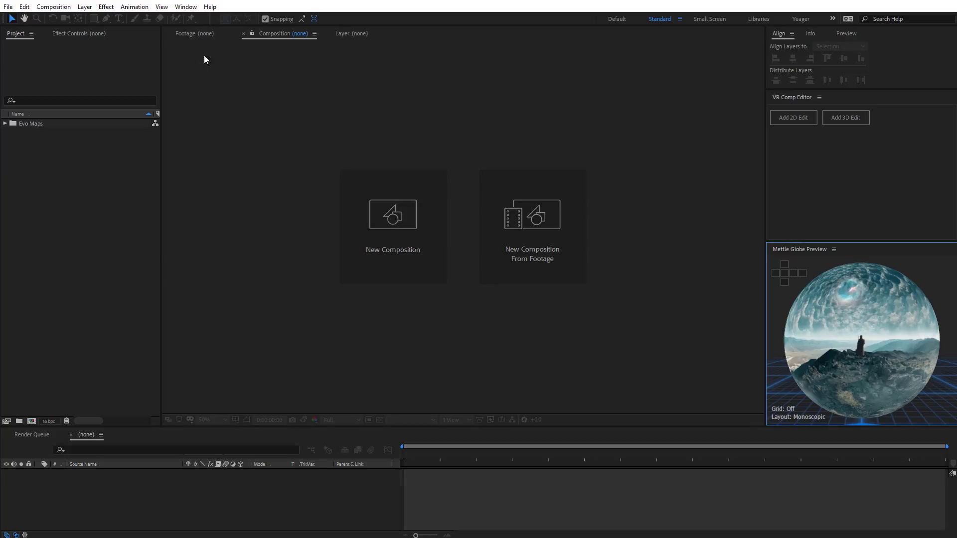
Open the Mettle Flux Presets extension, dock it beside VR Comp Editor and widen it to two preset columns
{"action": "left_click", "coordinate": [191, 11]}
{"action": "mouse_move", "coordinate": [302, 19]}
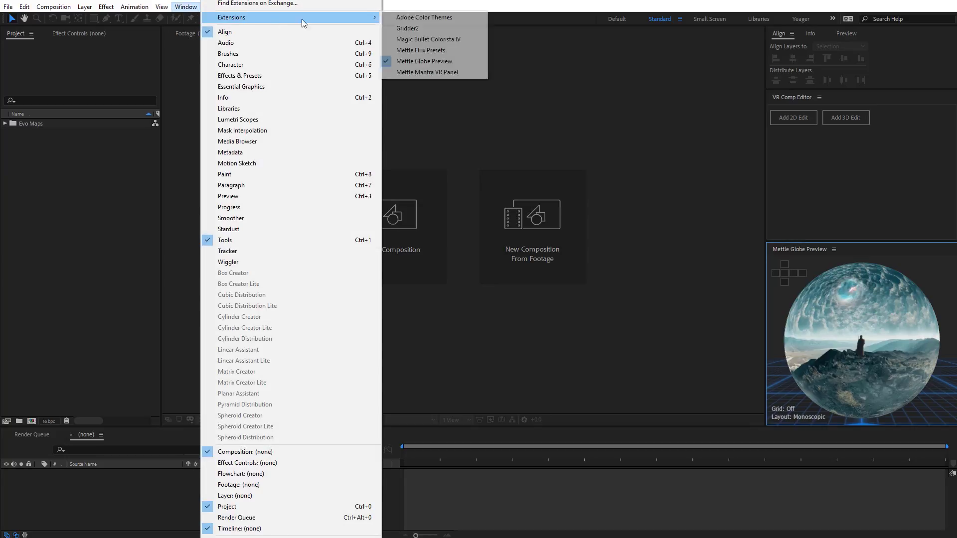
{"action": "left_click", "coordinate": [434, 52]}
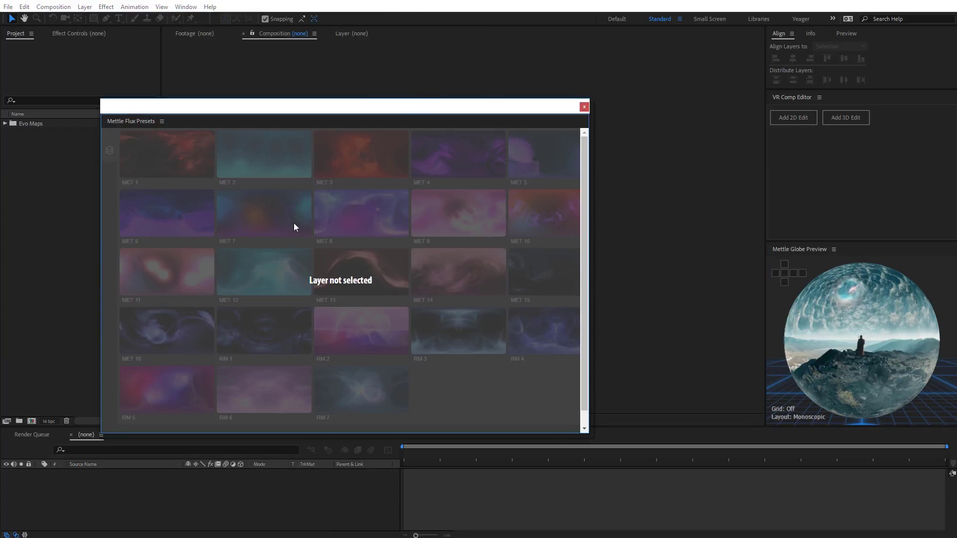
{"action": "left_click_drag", "start_coordinate": [139, 121], "coordinate": [815, 158]}
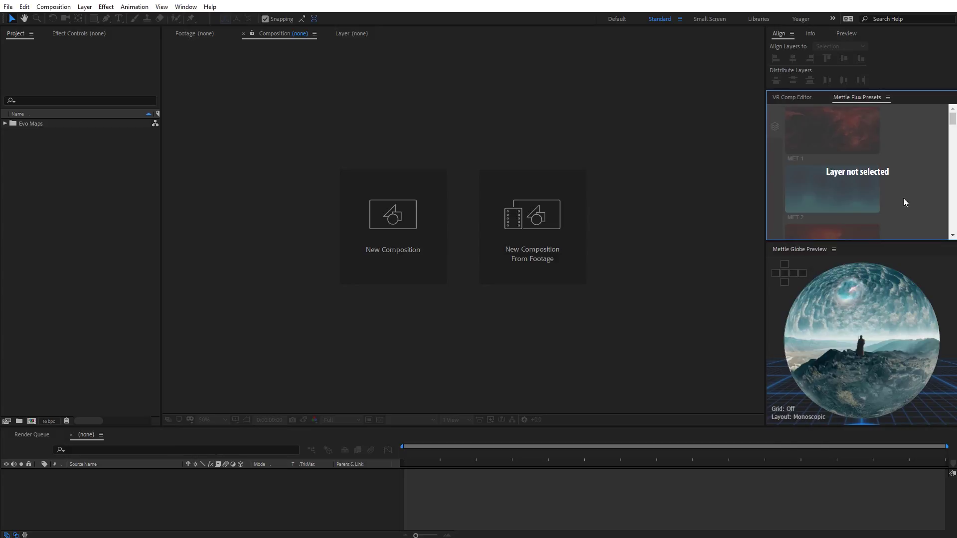
{"action": "left_click_drag", "start_coordinate": [765, 244], "coordinate": [737, 243]}
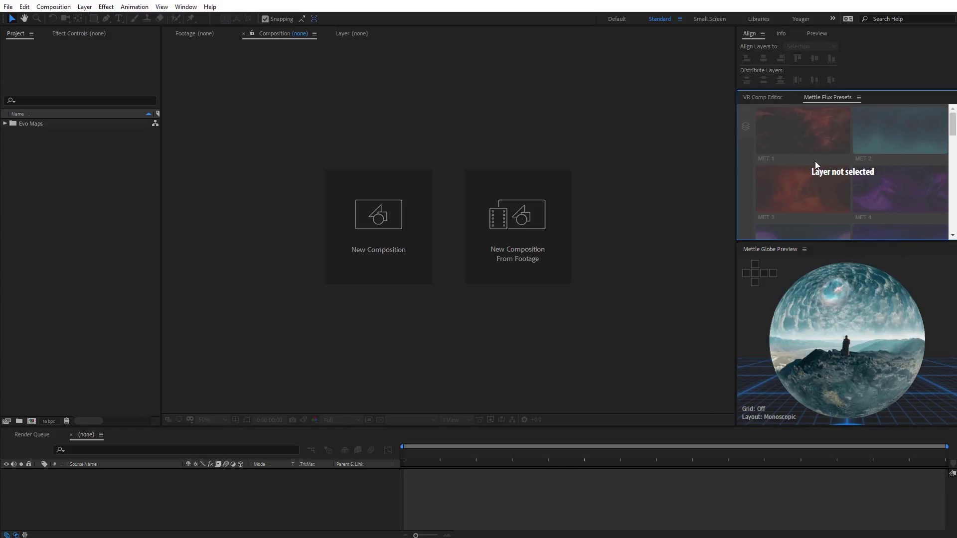
{"action": "mouse_move", "coordinate": [952, 124]}
{"action": "left_mouse_down"}
{"action": "mouse_move", "coordinate": [952, 215]}
{"action": "mouse_move", "coordinate": [952, 125]}
{"action": "left_mouse_up"}
Create a 4096 × 2048 px composition at 29.97 fps with a duration of 0;00;10;01
{"action": "left_click", "coordinate": [368, 224]}
{"action": "left_click_drag", "start_coordinate": [409, 188], "coordinate": [429, 107]}
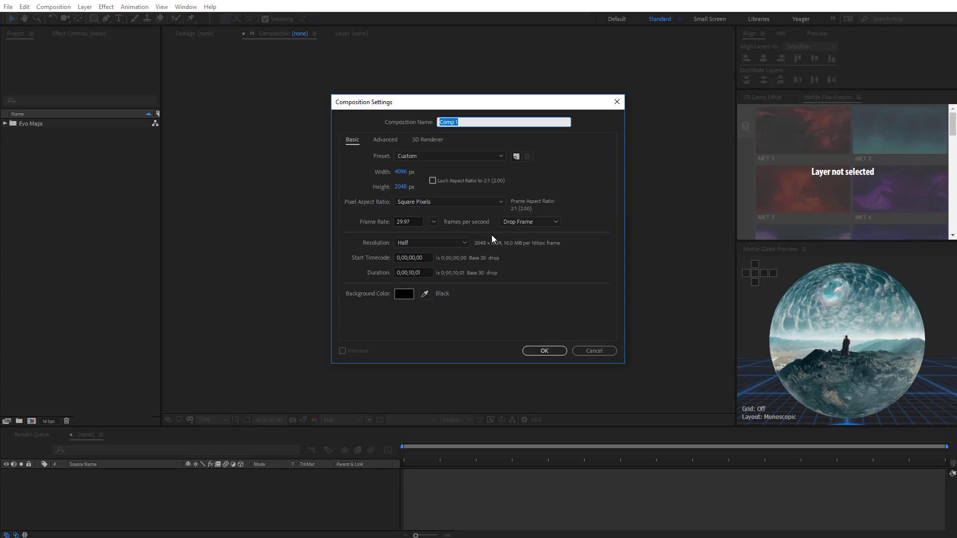
{"action": "left_click", "coordinate": [558, 351]}
Add a solid layer named FLUX at the composition's size
{"action": "right_click", "coordinate": [475, 78]}
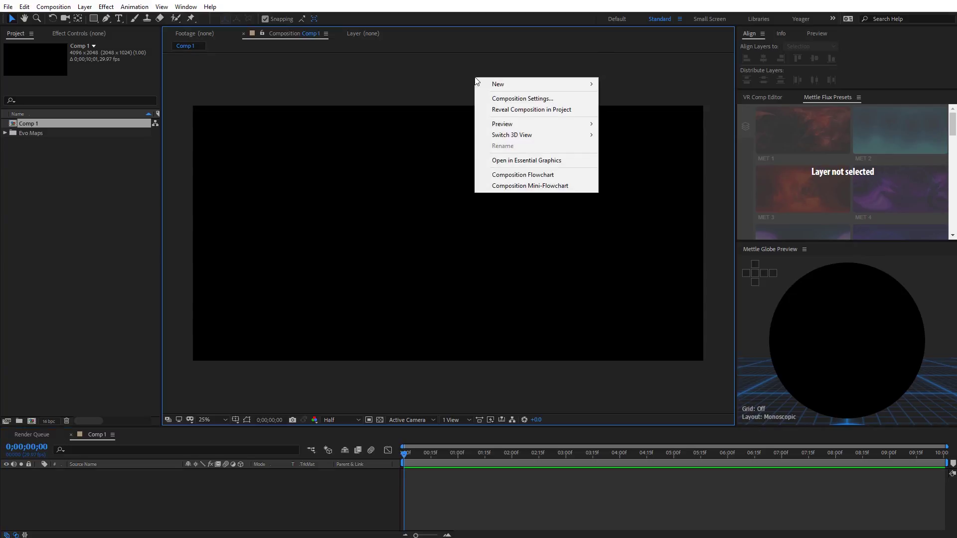
{"action": "mouse_move", "coordinate": [496, 83]}
{"action": "left_click", "coordinate": [629, 109]}
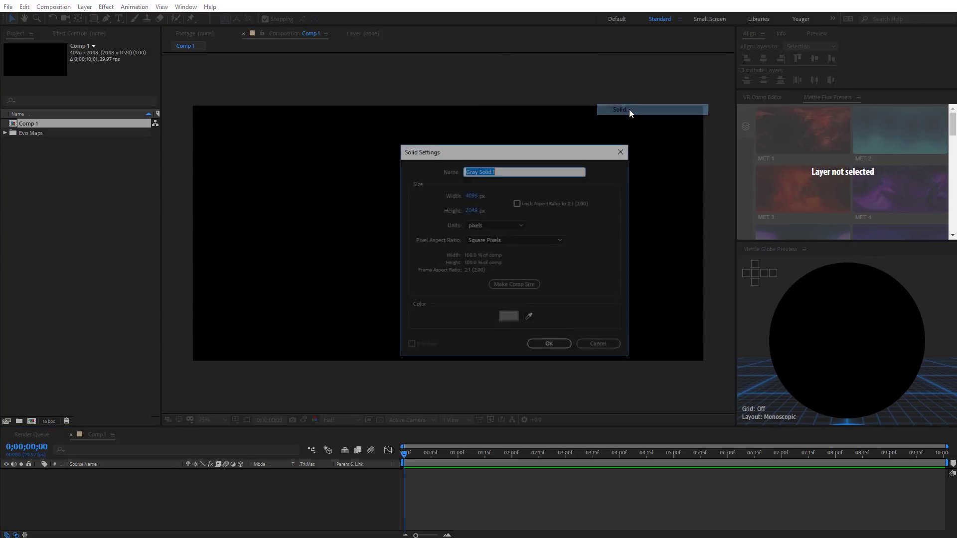
{"action": "type", "text": "FLUX"}
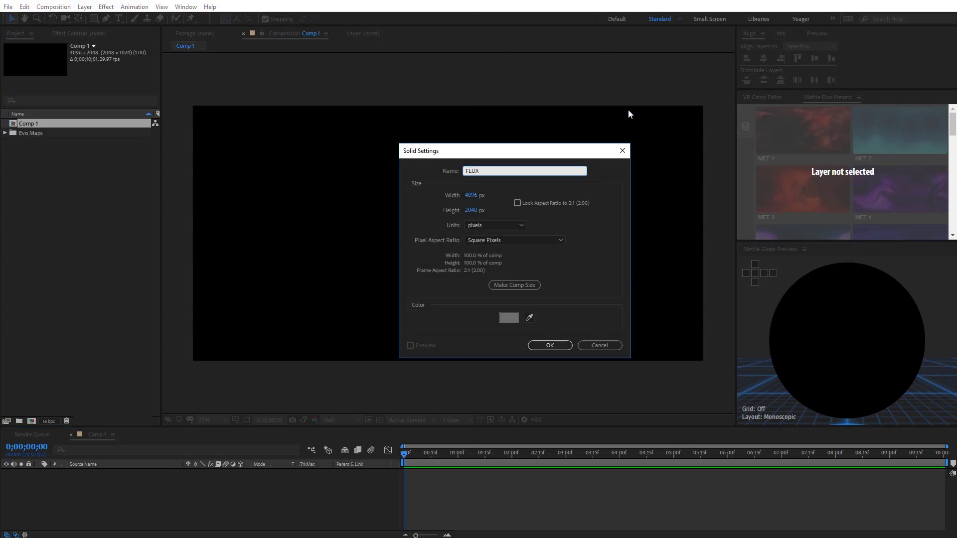
{"action": "left_click", "coordinate": [528, 285]}
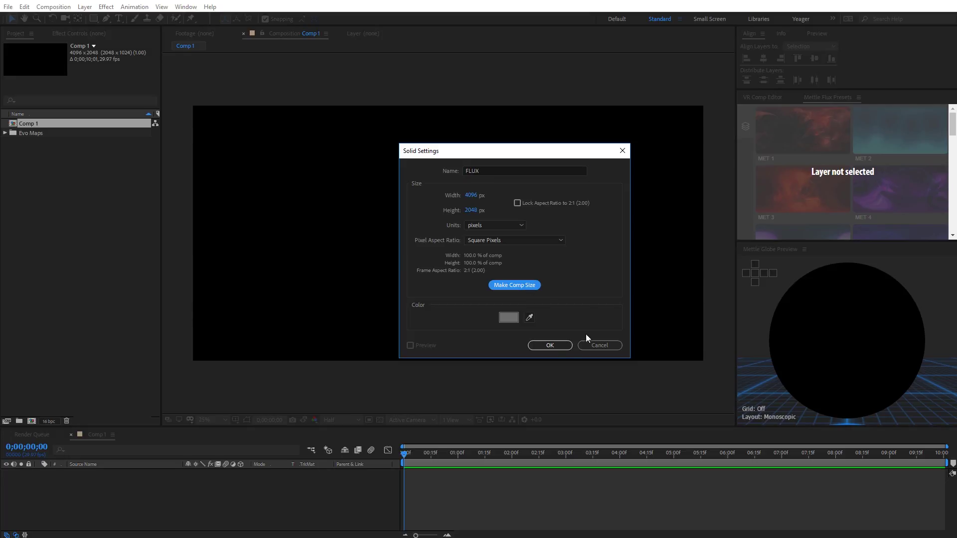
{"action": "left_click", "coordinate": [557, 347]}
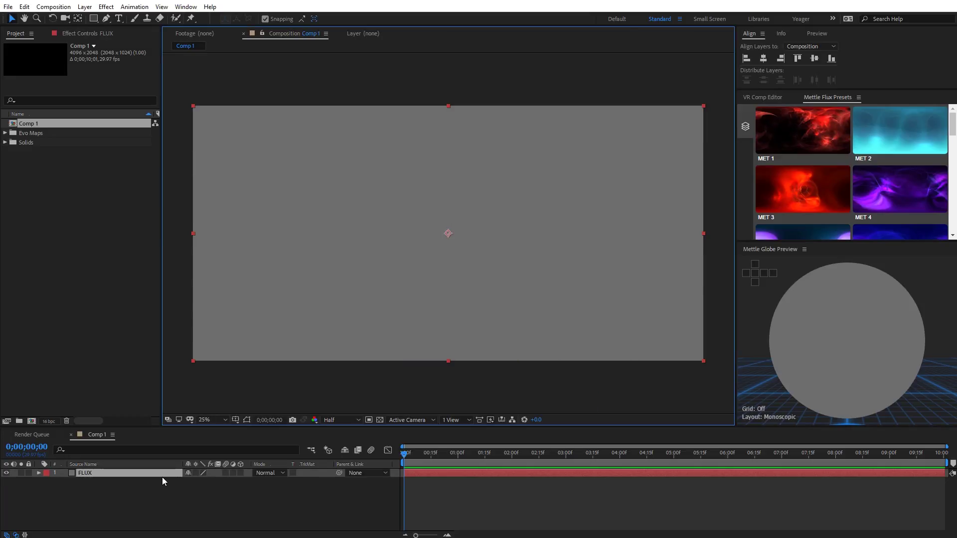
Apply the MET 1 Flux preset to the FLUX solid and scrub the playhead to 0;00;05;09
{"action": "mouse_move", "coordinate": [952, 122]}
{"action": "left_mouse_down"}
{"action": "mouse_move", "coordinate": [953, 199]}
{"action": "mouse_move", "coordinate": [953, 117]}
{"action": "left_mouse_up"}
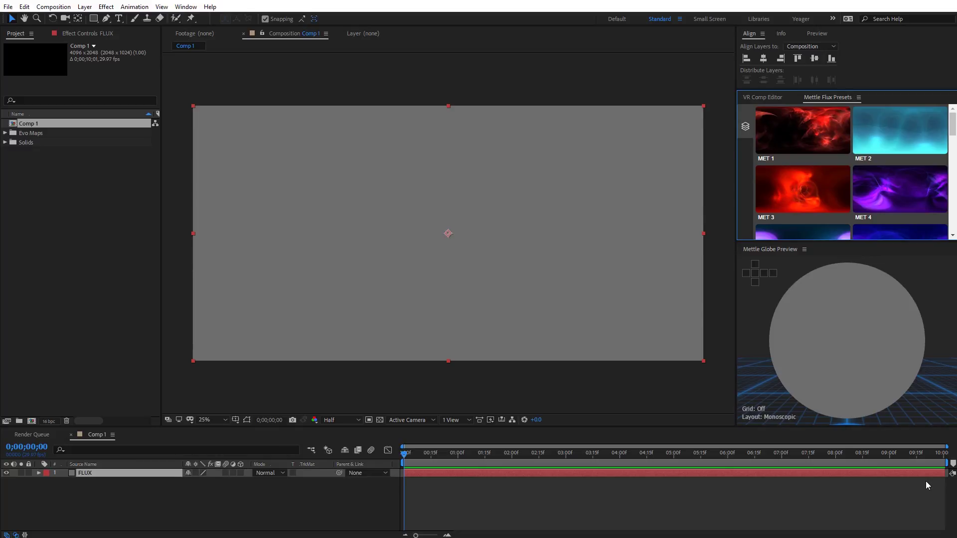
{"action": "left_click", "coordinate": [821, 132]}
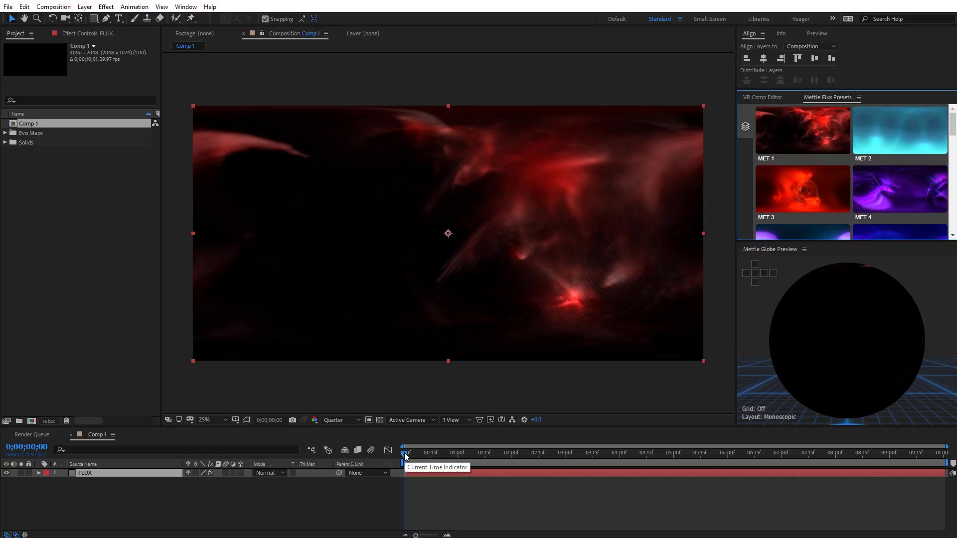
{"action": "left_click_drag", "start_coordinate": [405, 456], "coordinate": [690, 443]}
Switch the globe preview to its inside view and look around the Flux effect
{"action": "double_click", "coordinate": [853, 332]}
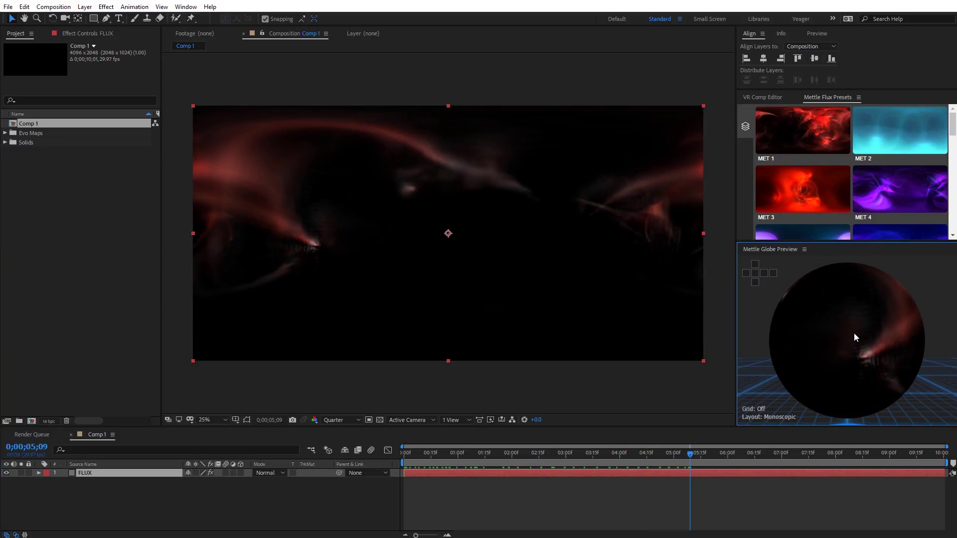
{"action": "left_click_drag", "start_coordinate": [869, 298], "coordinate": [815, 429]}
{"action": "mouse_move", "coordinate": [814, 345]}
{"action": "left_mouse_down"}
{"action": "mouse_move", "coordinate": [875, 297]}
{"action": "mouse_move", "coordinate": [855, 360]}
{"action": "mouse_move", "coordinate": [937, 378]}
{"action": "mouse_move", "coordinate": [923, 367]}
{"action": "mouse_move", "coordinate": [738, 325]}
{"action": "mouse_move", "coordinate": [895, 368]}
{"action": "mouse_move", "coordinate": [753, 400]}
{"action": "mouse_move", "coordinate": [886, 392]}
{"action": "mouse_move", "coordinate": [903, 379]}
{"action": "left_mouse_up"}
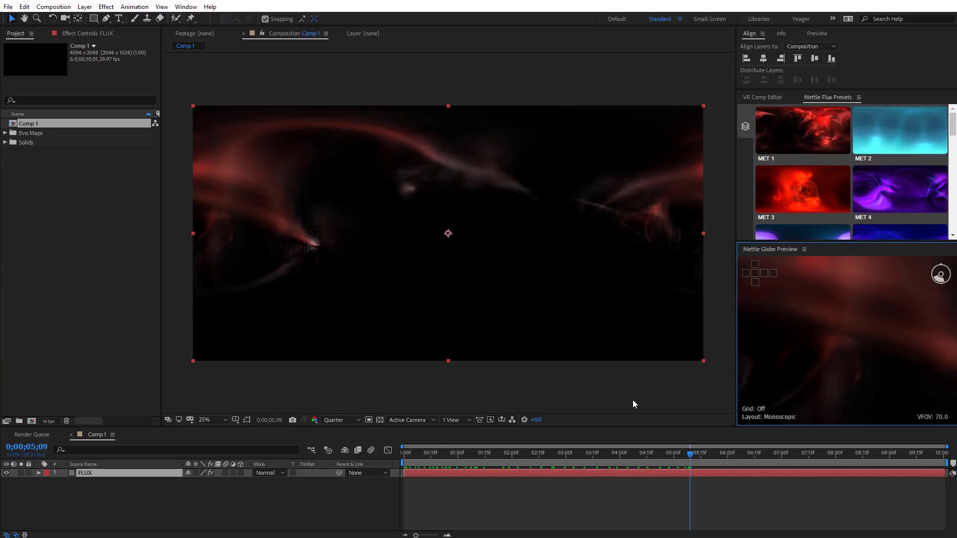
Set the composition's preview resolution to Full and look around the effect in the globe preview
{"action": "left_click", "coordinate": [337, 420]}
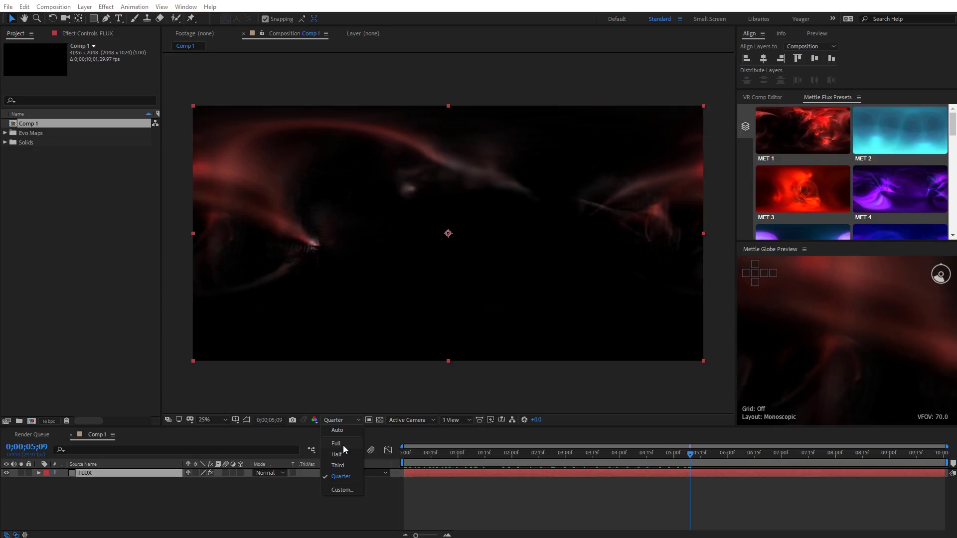
{"action": "left_click", "coordinate": [343, 444]}
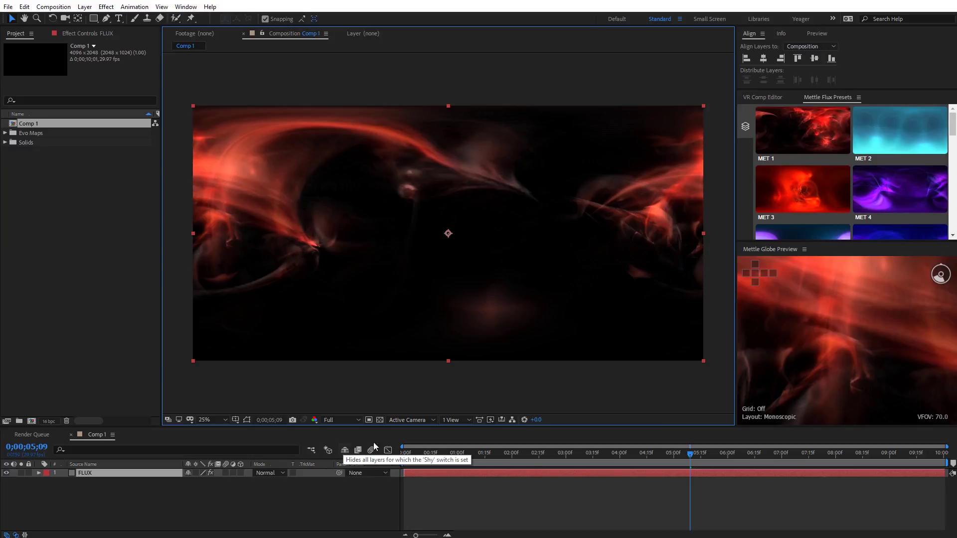
{"action": "left_click_drag", "start_coordinate": [859, 335], "coordinate": [916, 313]}
{"action": "left_click_drag", "start_coordinate": [758, 342], "coordinate": [787, 327]}
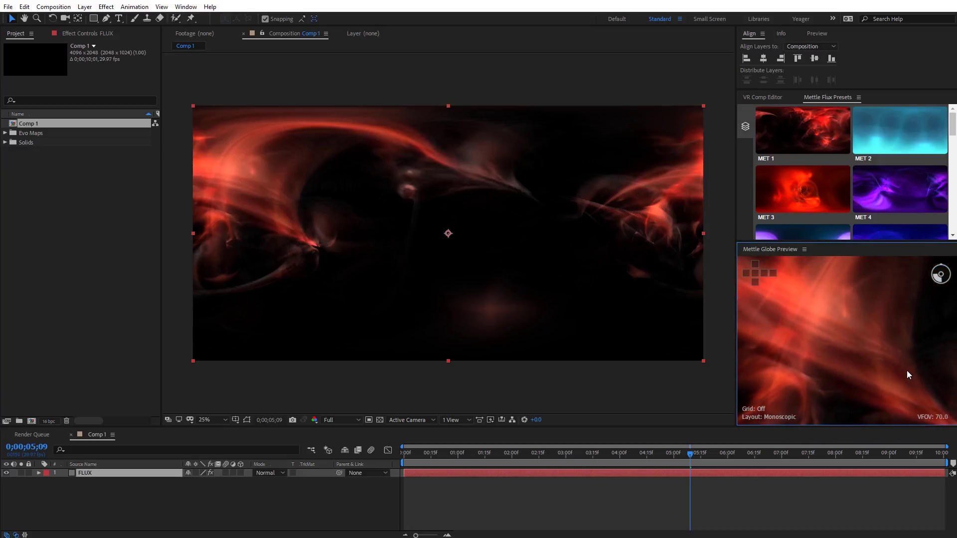
{"action": "left_click_drag", "start_coordinate": [906, 369], "coordinate": [780, 307]}
{"action": "left_click_drag", "start_coordinate": [926, 350], "coordinate": [770, 336]}
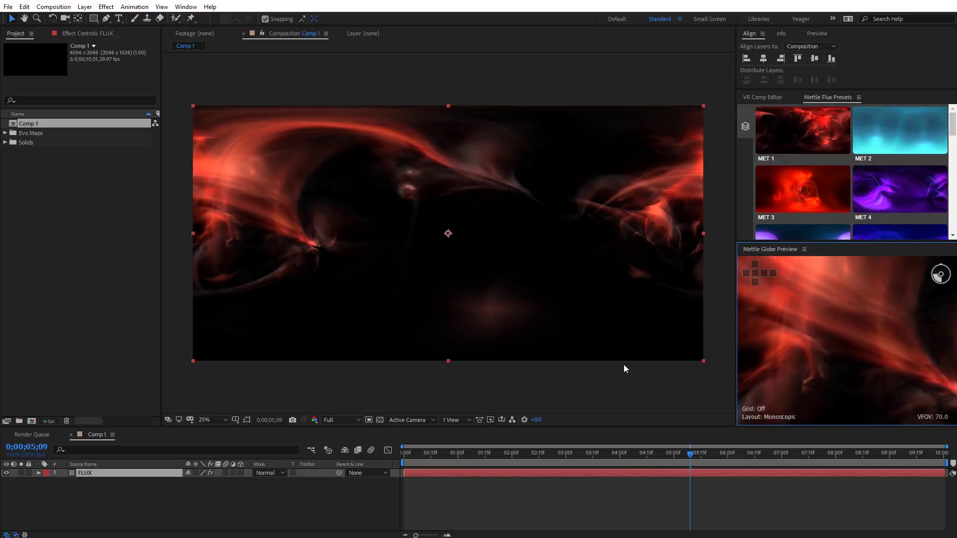
Set the preview resolution to Half and play a preview with the work area ending at 0;00;04;02
{"action": "left_click", "coordinate": [353, 420]}
{"action": "left_click", "coordinate": [353, 451]}
{"action": "left_click_drag", "start_coordinate": [437, 454], "coordinate": [623, 455]}
{"action": "key", "text": "n"}
{"action": "key", "text": "space"}
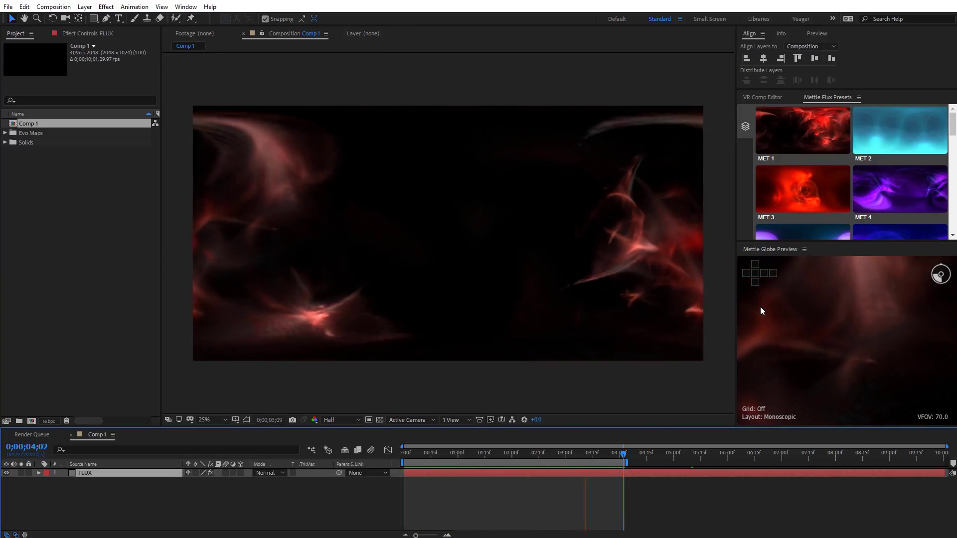
Scrub the playhead to 0;00;08;12 and show the FLUX layer's Mettle Flux effect settings
{"action": "left_click_drag", "start_coordinate": [573, 452], "coordinate": [856, 463]}
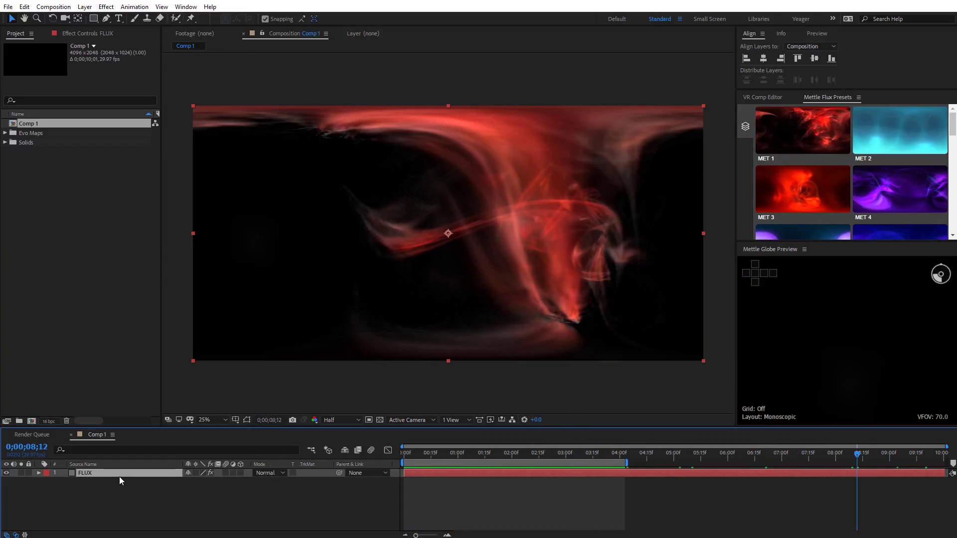
{"action": "left_click", "coordinate": [105, 34]}
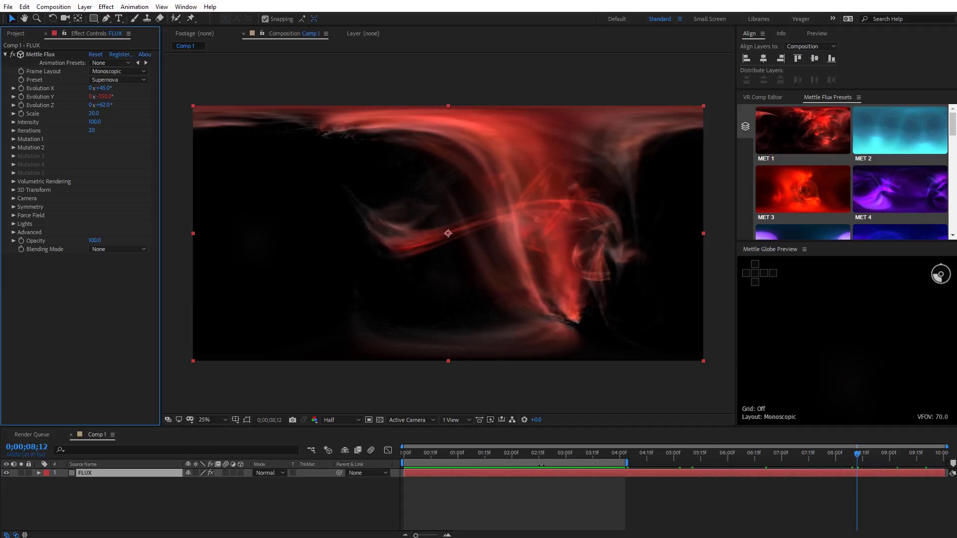
{"action": "left_click", "coordinate": [46, 54]}
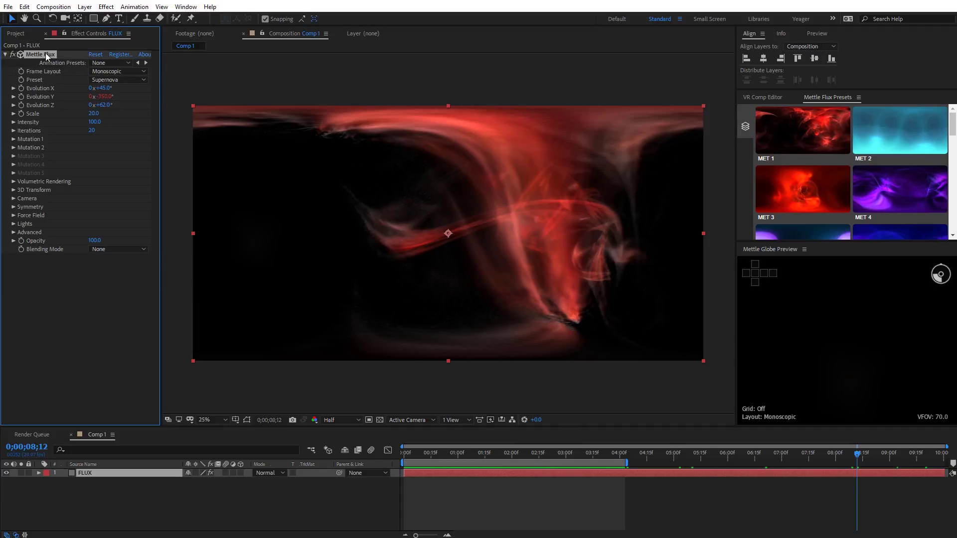
Delete the FLUX layer's Mettle Flux effect and apply a fresh Mettle Flux effect to it
{"action": "key", "text": "Delete"}
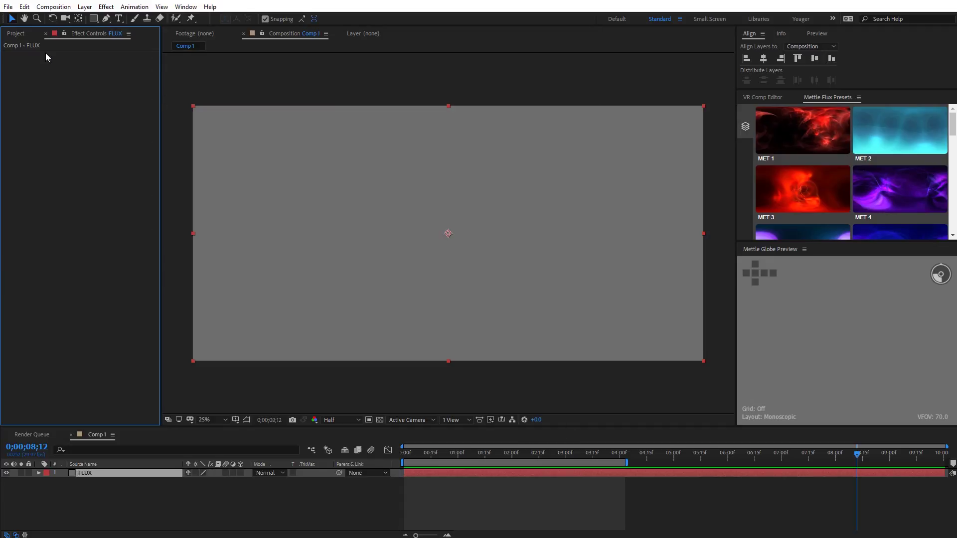
{"action": "left_click", "coordinate": [106, 6]}
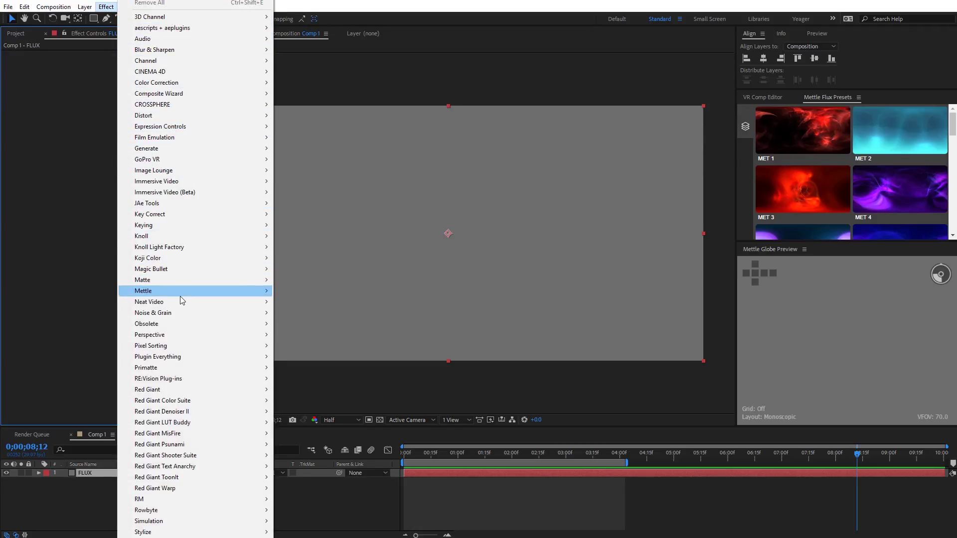
{"action": "mouse_move", "coordinate": [211, 291]}
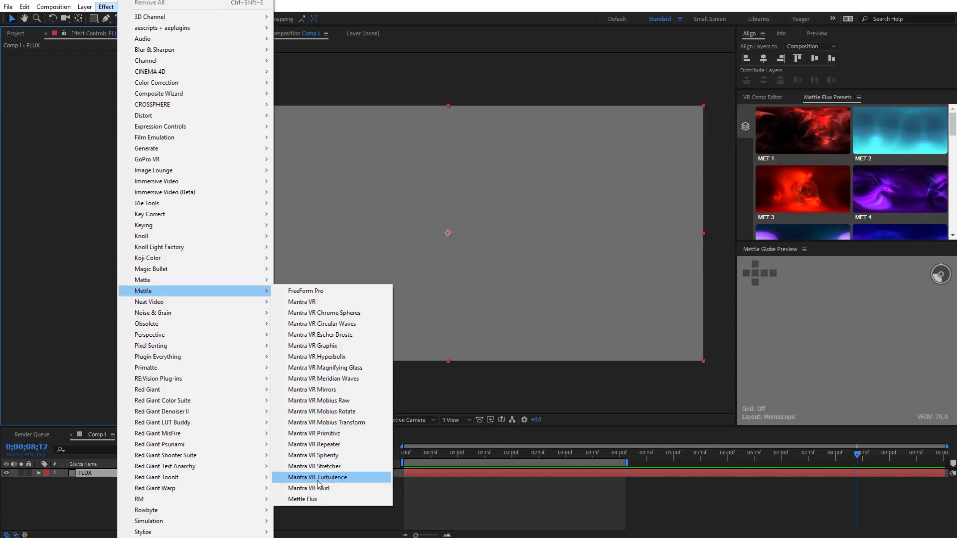
{"action": "left_click", "coordinate": [316, 499]}
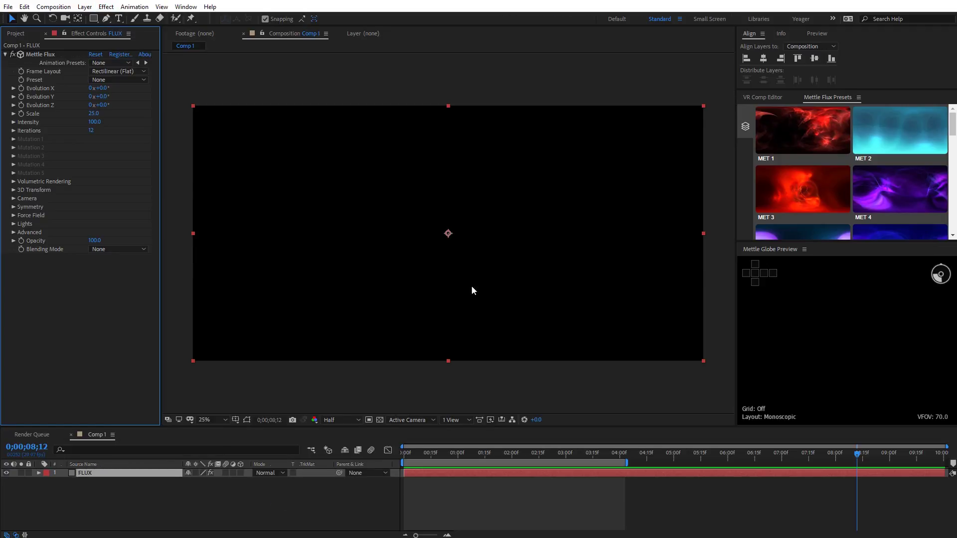
Apply the Solar Wind preset to the Mettle Flux effect and place the playhead at 0;00;00;01
{"action": "left_click", "coordinate": [405, 453]}
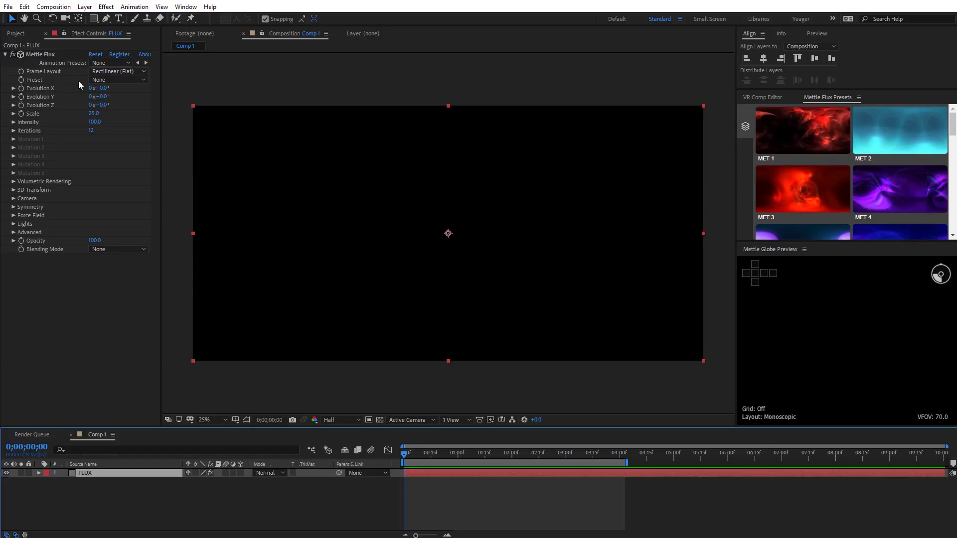
{"action": "left_click", "coordinate": [105, 80]}
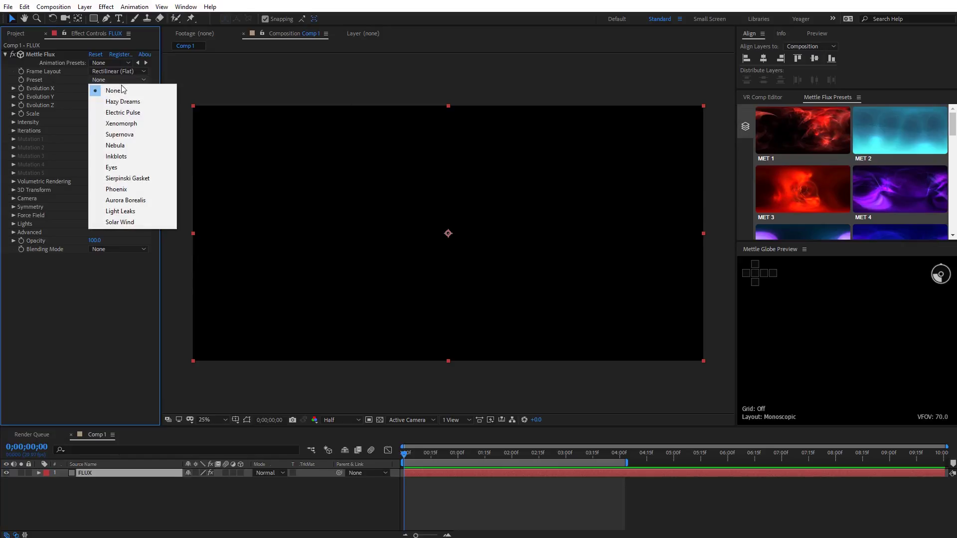
{"action": "left_click", "coordinate": [139, 221]}
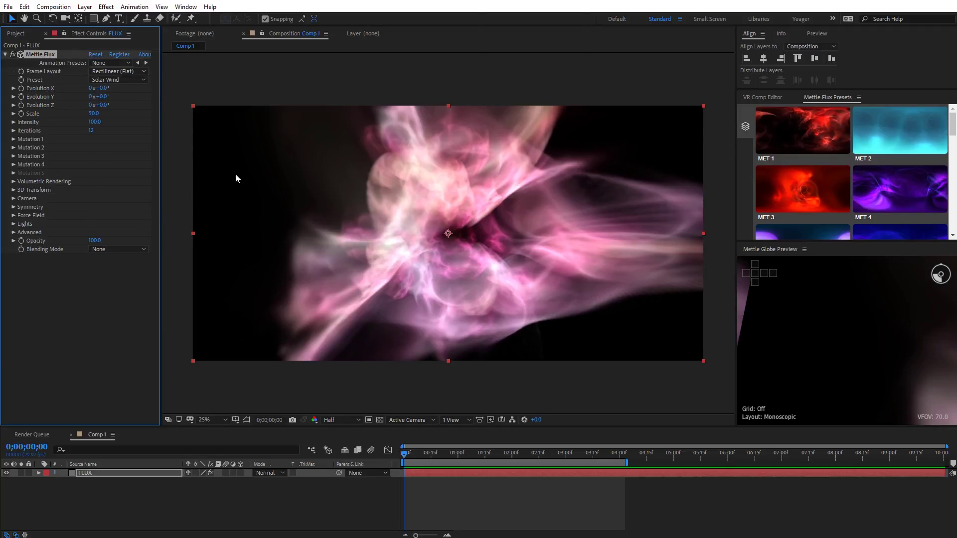
{"action": "mouse_move", "coordinate": [404, 455]}
{"action": "left_mouse_down"}
{"action": "mouse_move", "coordinate": [439, 452]}
{"action": "mouse_move", "coordinate": [406, 451]}
{"action": "left_mouse_up"}
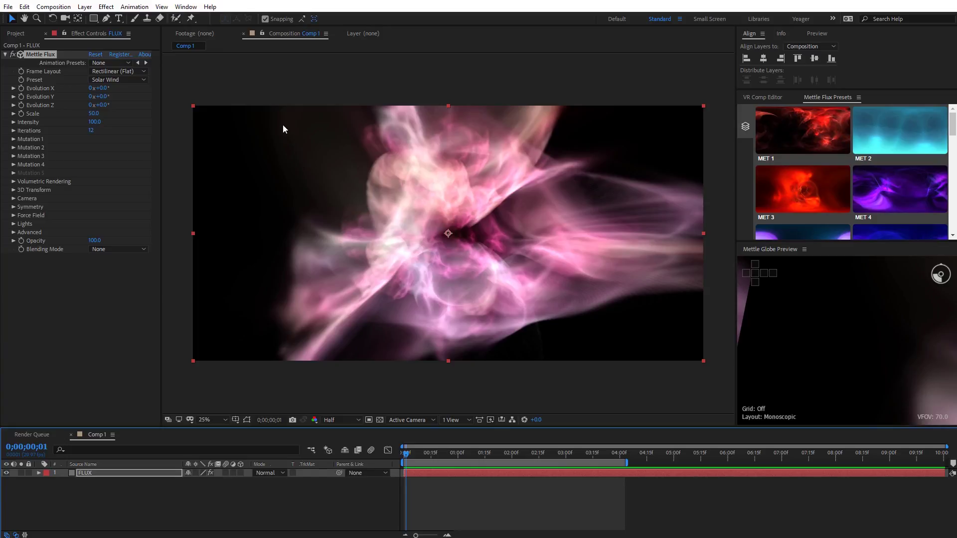
Set the Flux effect's Frame Layout to Monoscopic and centre the effect in the globe preview
{"action": "left_click", "coordinate": [118, 73]}
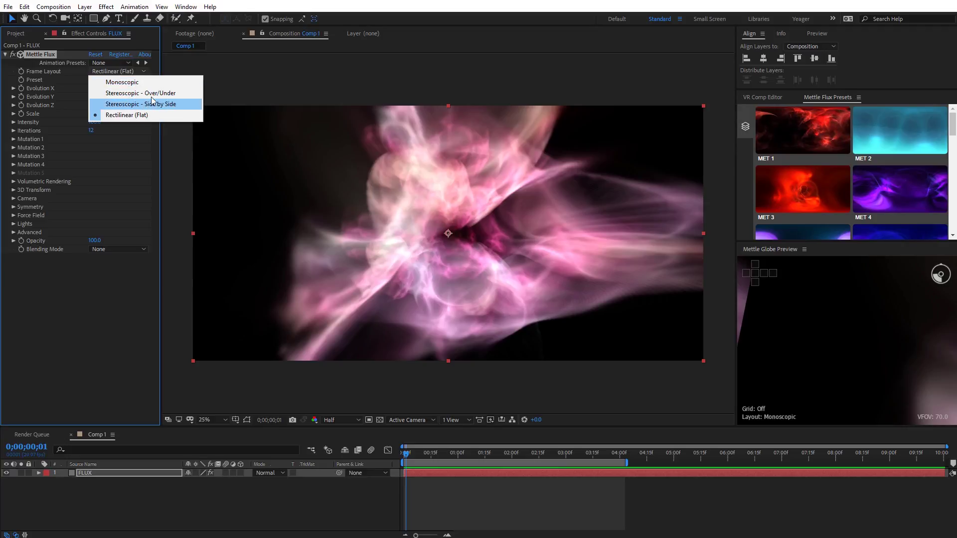
{"action": "left_click", "coordinate": [146, 83]}
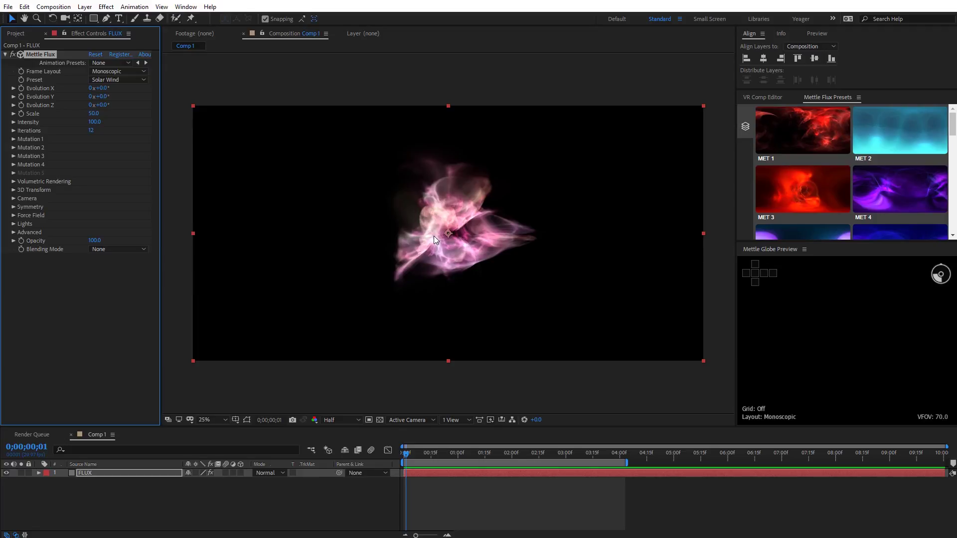
{"action": "left_click", "coordinate": [899, 327]}
{"action": "left_click_drag", "start_coordinate": [895, 326], "coordinate": [898, 345]}
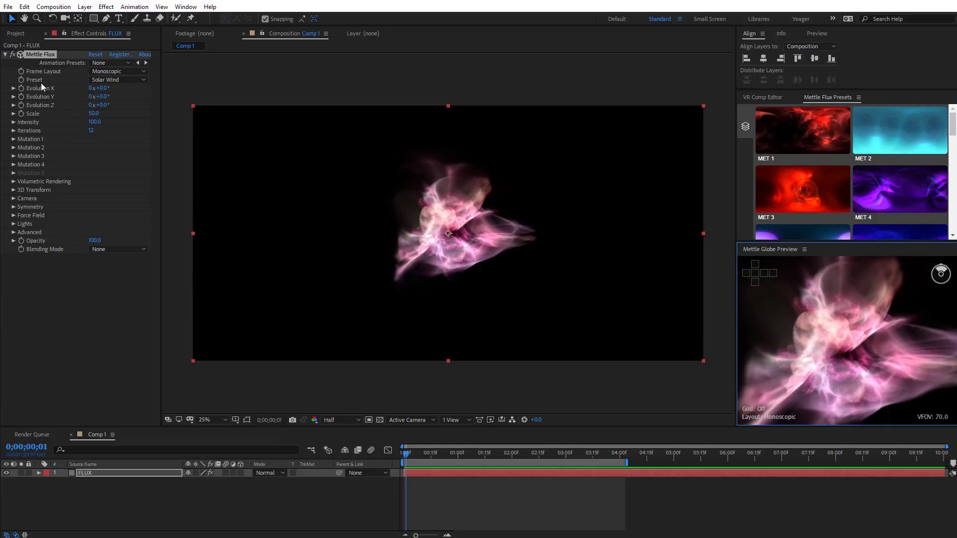
Try the Electric Pulse preset on the Flux effect and switch back to Solar Wind
{"action": "left_click", "coordinate": [138, 79]}
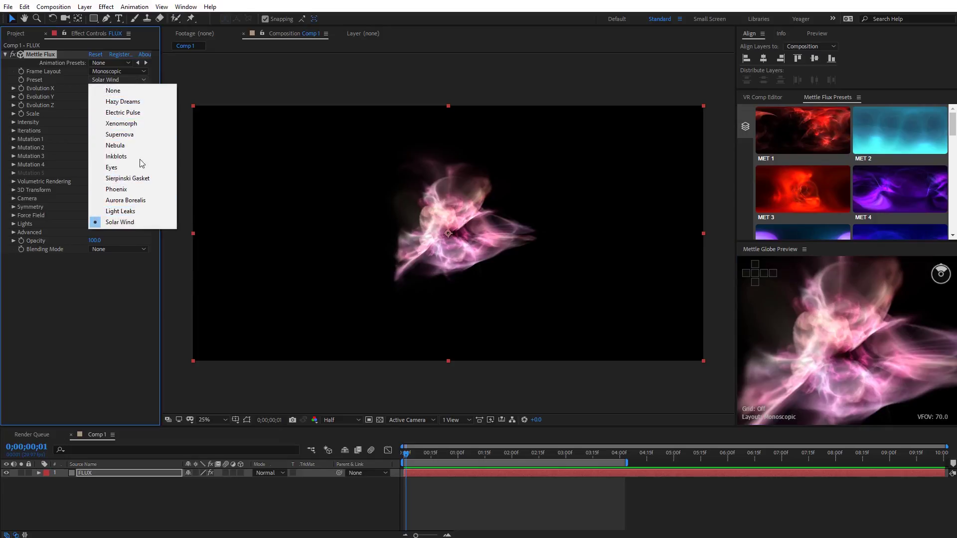
{"action": "left_click", "coordinate": [141, 112]}
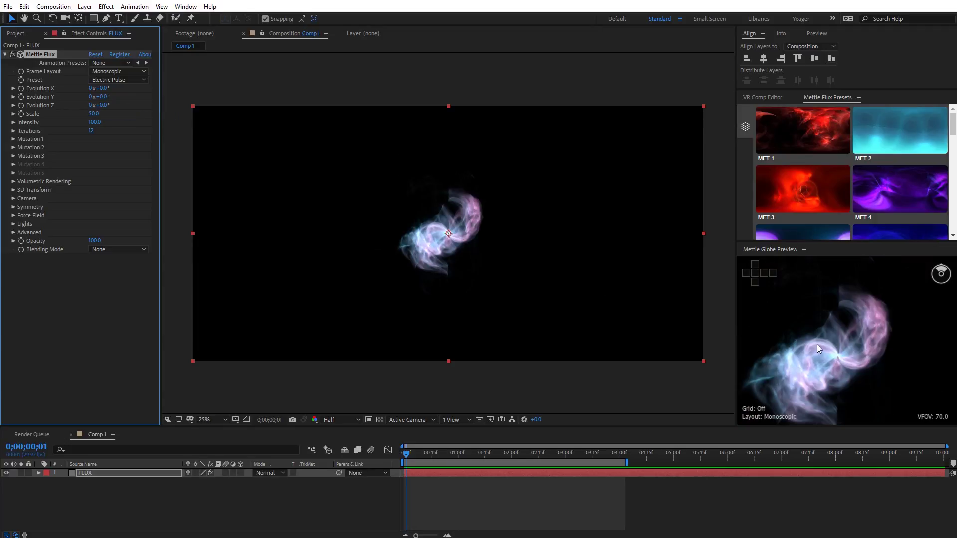
{"action": "left_click", "coordinate": [141, 80]}
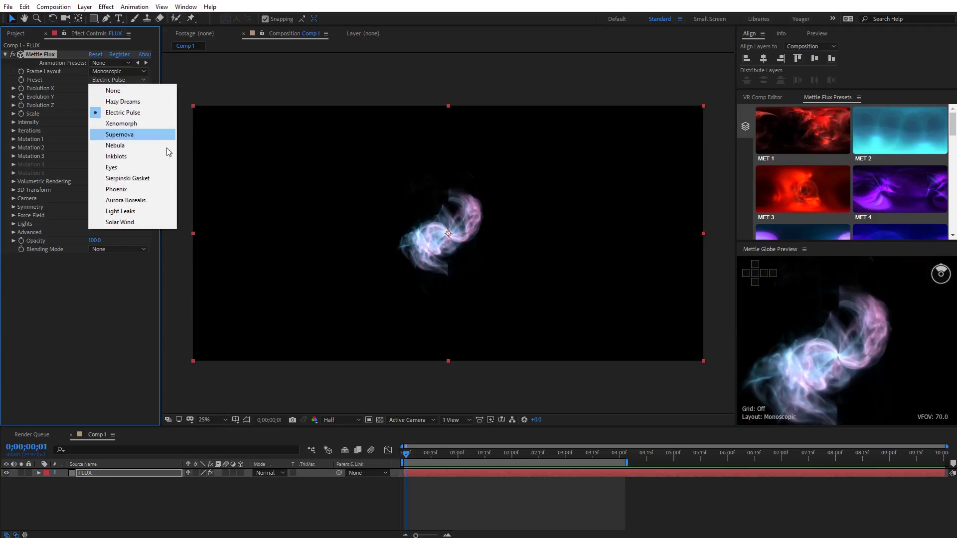
{"action": "left_click", "coordinate": [137, 223]}
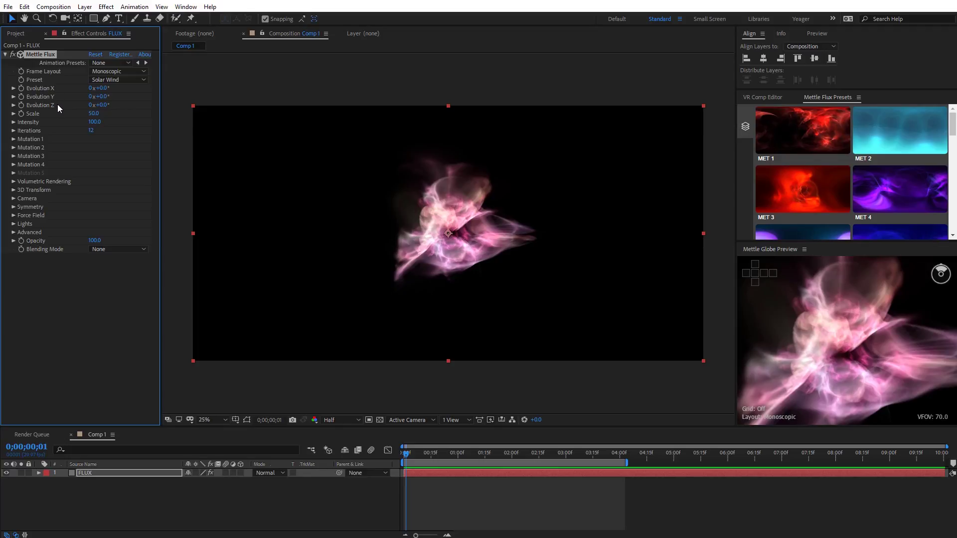
Set the Flux effect's Evolution X to 56° and Evolution Y to 156°, and reframe it in the globe preview
{"action": "left_click", "coordinate": [98, 97]}
{"action": "type", "text": "40"}
{"action": "key", "text": "Return"}
{"action": "mouse_move", "coordinate": [120, 96]}
{"action": "left_mouse_down"}
{"action": "mouse_move", "coordinate": [164, 93]}
{"action": "mouse_move", "coordinate": [125, 91]}
{"action": "left_mouse_up"}
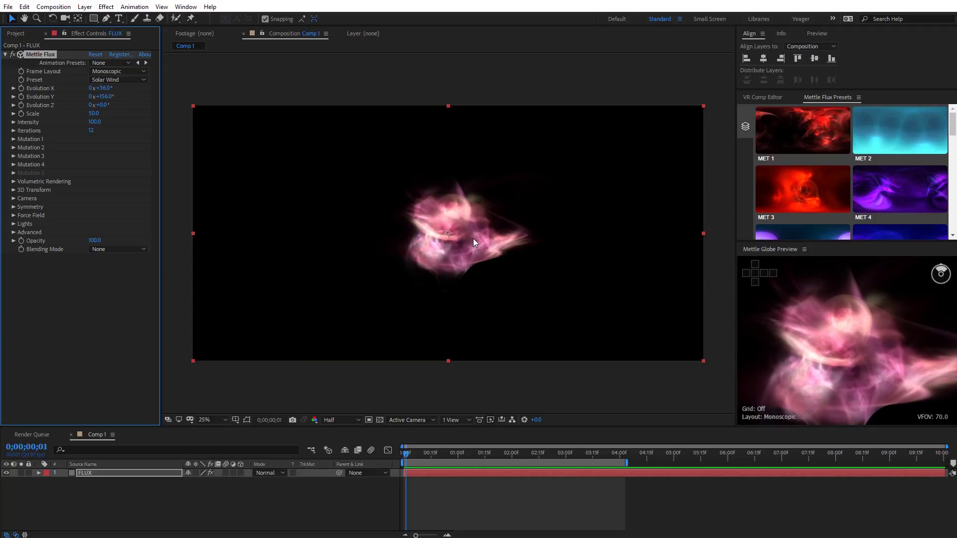
{"action": "left_click_drag", "start_coordinate": [885, 380], "coordinate": [872, 360]}
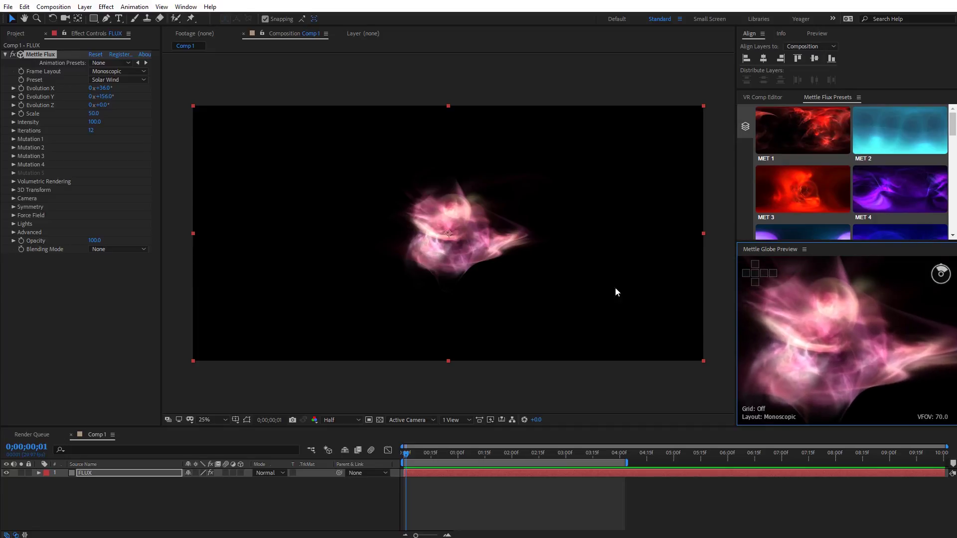
Inspect the effect up close at Full preview resolution and return the resolution to Half
{"action": "scroll", "coordinate": [513, 254], "scroll_direction": "up", "scroll_amount": 2}
{"action": "left_click", "coordinate": [336, 419]}
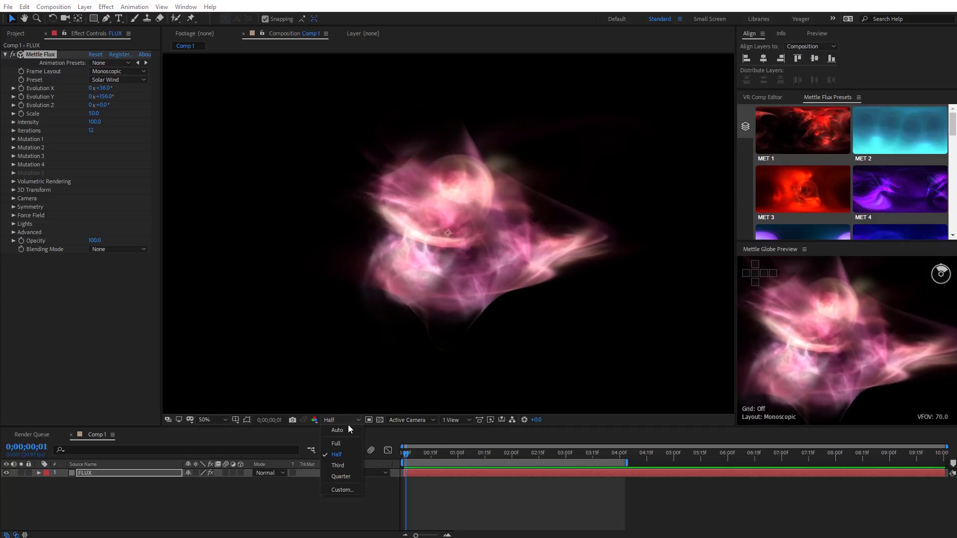
{"action": "left_click", "coordinate": [343, 441]}
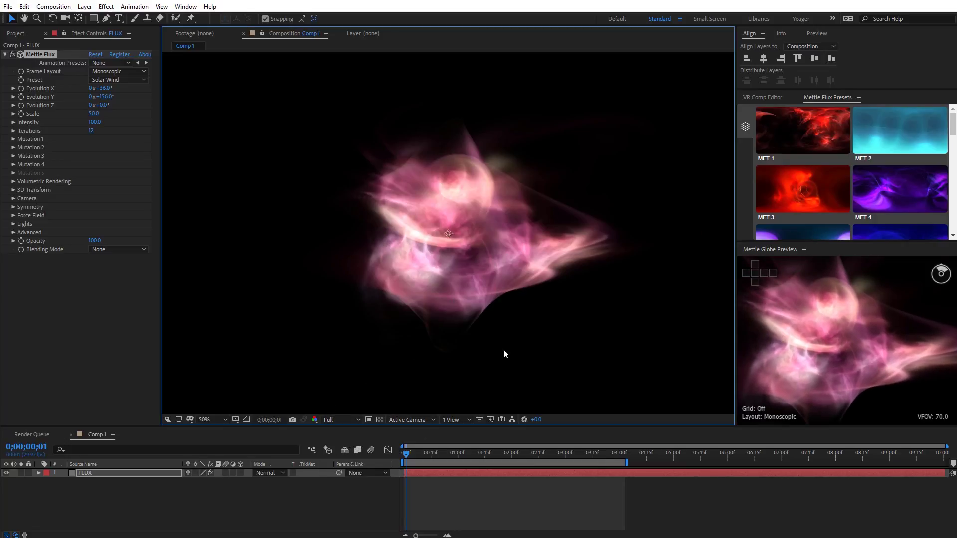
{"action": "key", "text": "period"}
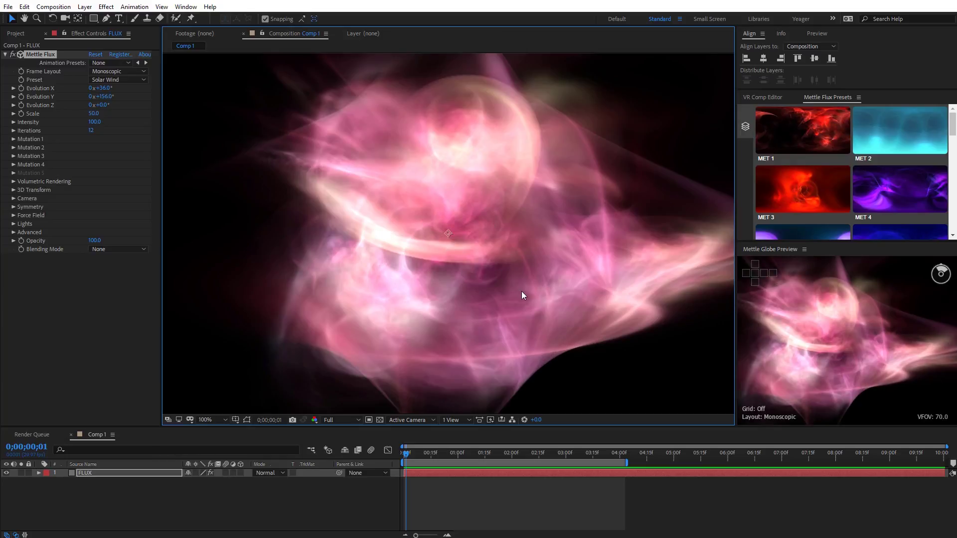
{"action": "key", "text": "comma"}
{"action": "key", "text": "ctrl+shift+j"}
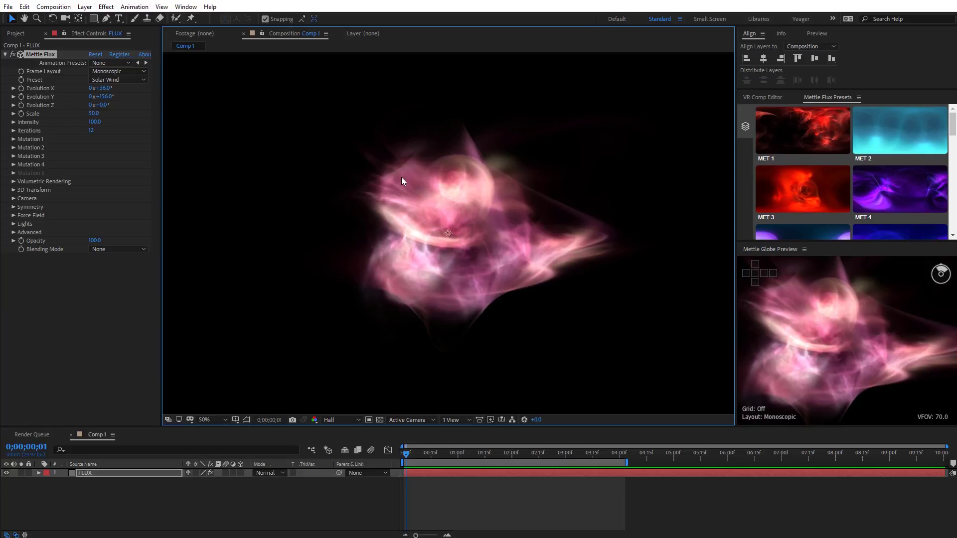
Set the Flux effect's Scale to 100
{"action": "key", "text": "comma"}
{"action": "left_click_drag", "start_coordinate": [95, 118], "coordinate": [133, 114]}
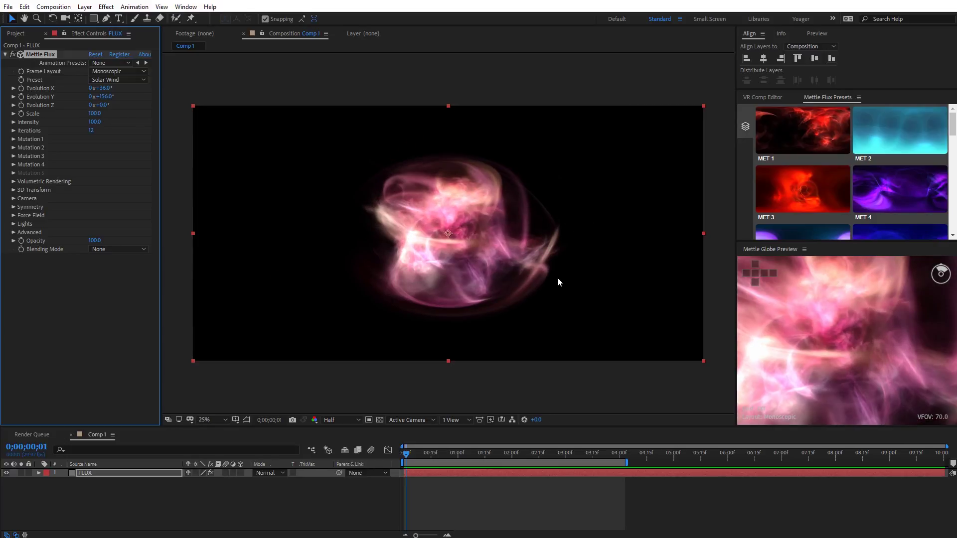
{"action": "left_click_drag", "start_coordinate": [95, 114], "coordinate": [127, 122]}
Try an Intensity of 0, look over the Mutation 1 settings, and undo the Intensity change
{"action": "left_click_drag", "start_coordinate": [100, 126], "coordinate": [70, 126]}
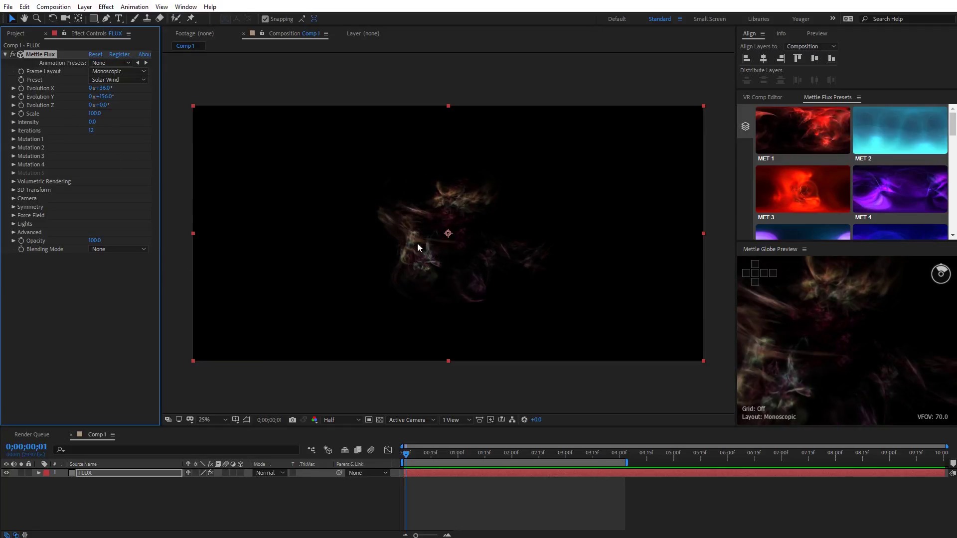
{"action": "left_click", "coordinate": [14, 139]}
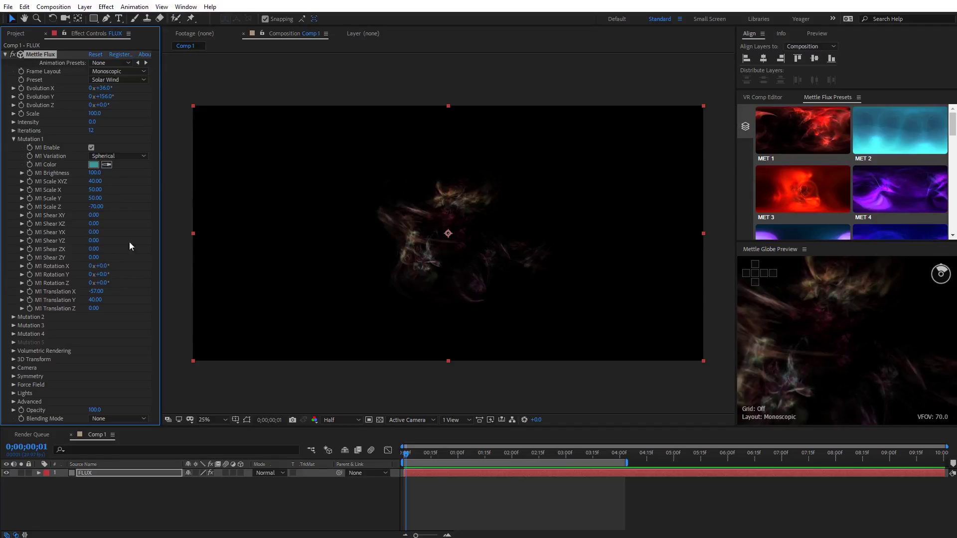
{"action": "left_click", "coordinate": [13, 139]}
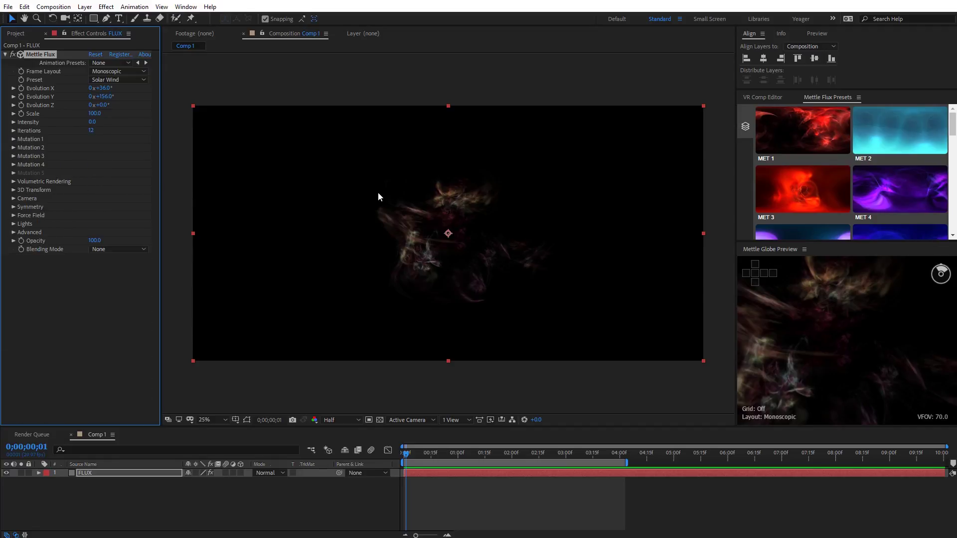
{"action": "key", "text": "ctrl+z"}
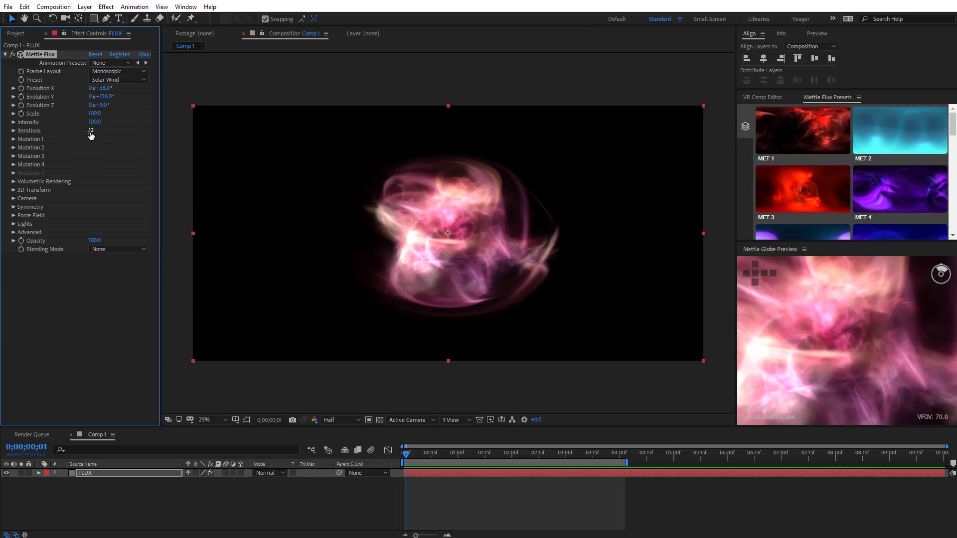
Set the composition's preview resolution to Full at 50% magnification
{"action": "key", "text": "period"}
{"action": "key", "text": "period"}
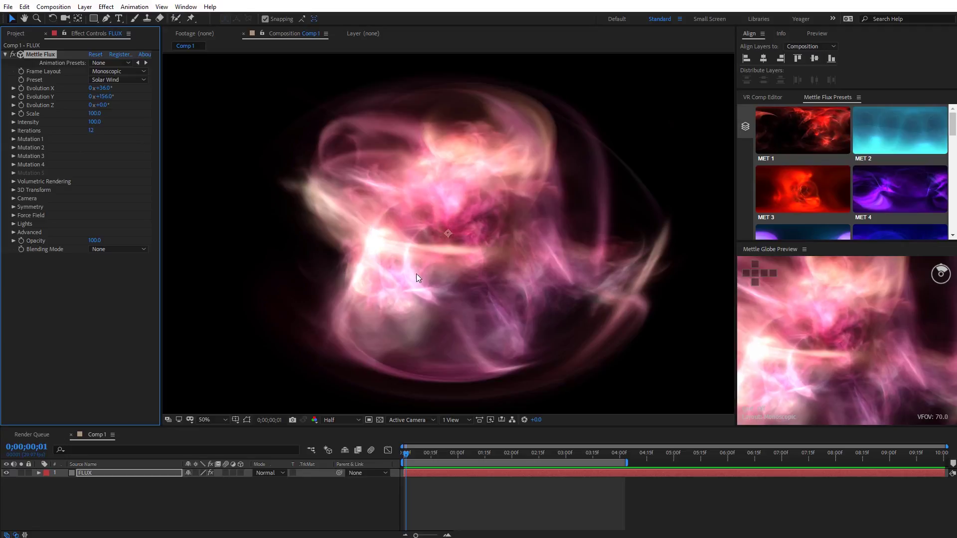
{"action": "left_click", "coordinate": [334, 420]}
{"action": "left_click", "coordinate": [337, 443]}
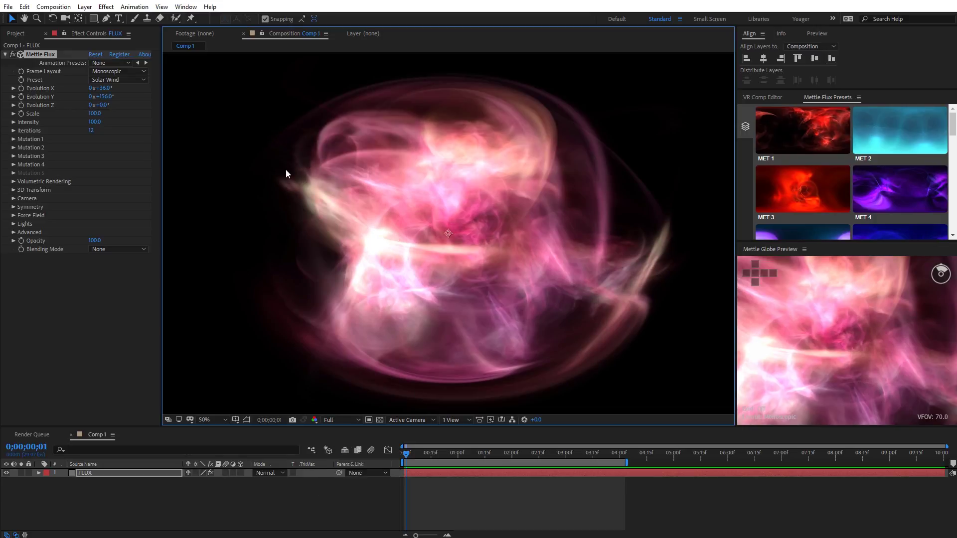
Try the Flux effect's Iterations at 1 and 4, and restore the value to 12
{"action": "left_click", "coordinate": [92, 130]}
{"action": "key", "text": "BackSpace"}
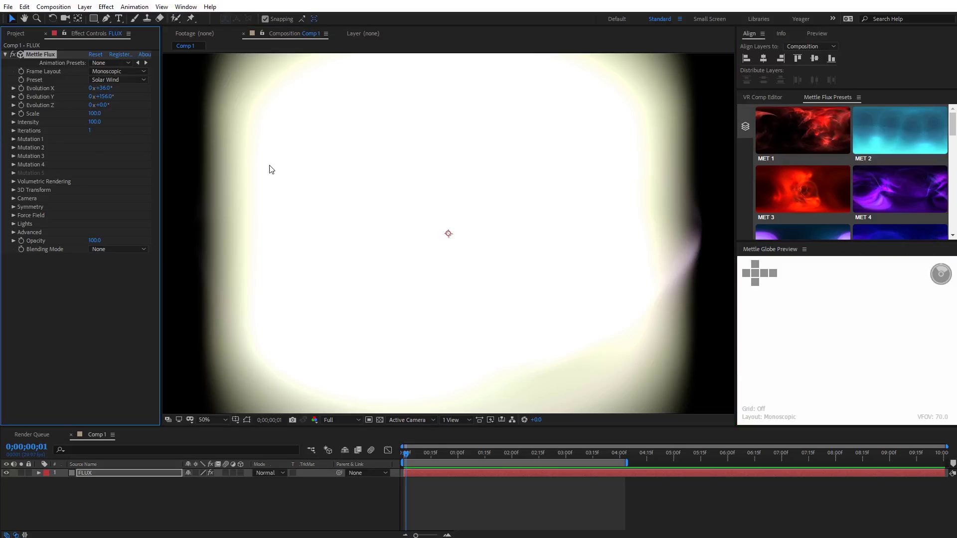
{"action": "left_click", "coordinate": [90, 130]}
{"action": "type", "text": "4"}
{"action": "key", "text": "Return"}
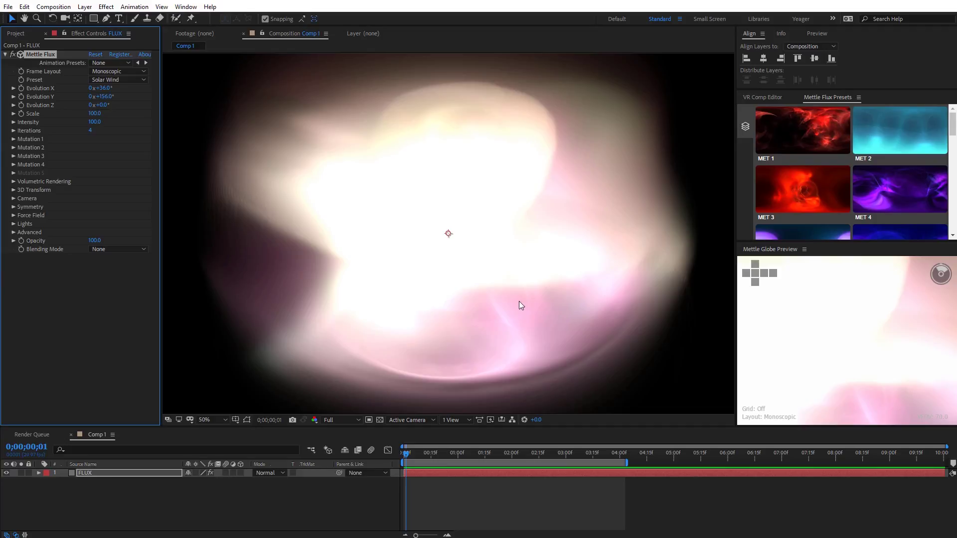
{"action": "left_click_drag", "start_coordinate": [92, 132], "coordinate": [96, 136]}
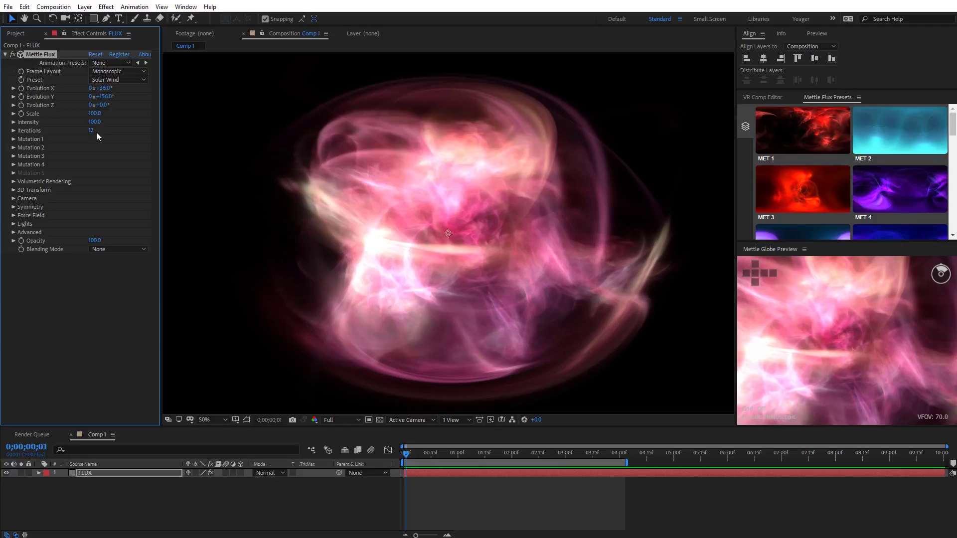
Try the Flux effect's Iterations at 20 and set the value back to 12
{"action": "left_click", "coordinate": [93, 132]}
{"action": "type", "text": "20"}
{"action": "key", "text": "Return"}
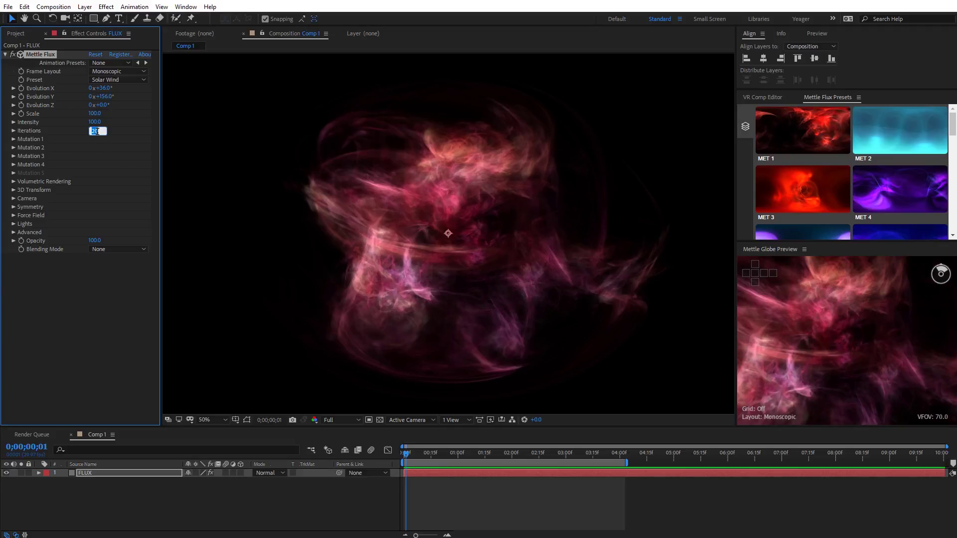
{"action": "type", "text": "1"}
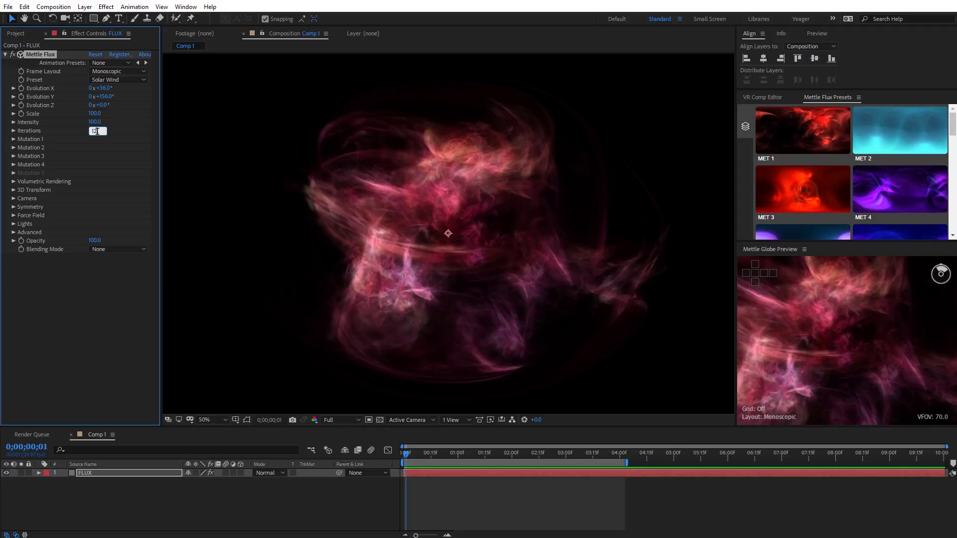
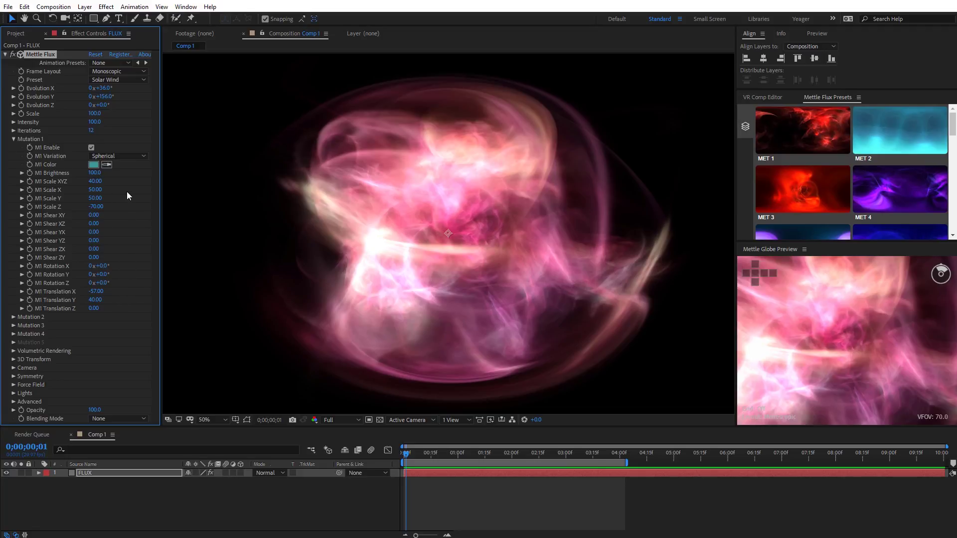
Try the Swirl and Polar variations for Mutation 1 and set its variation to Hyperbolic
{"action": "left_click", "coordinate": [102, 155]}
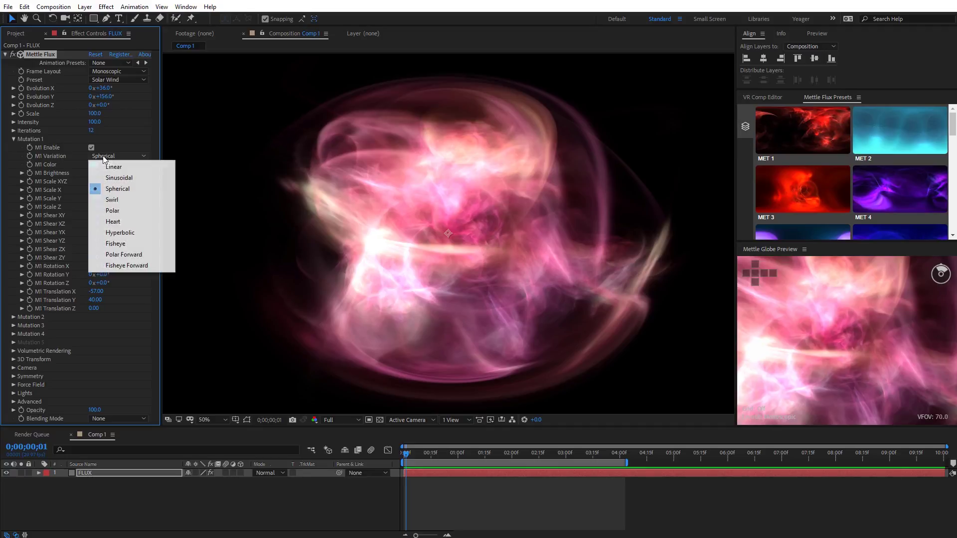
{"action": "left_click", "coordinate": [121, 199]}
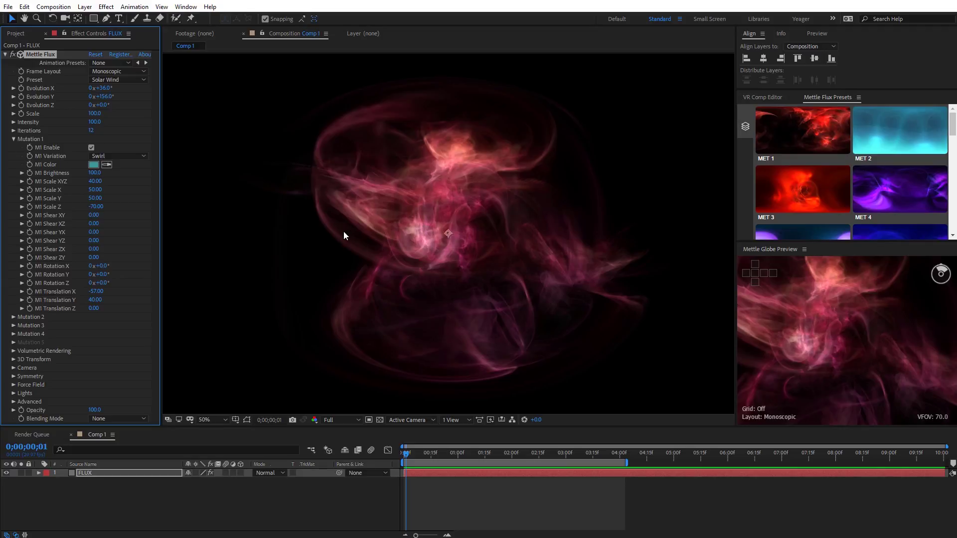
{"action": "left_click", "coordinate": [132, 155]}
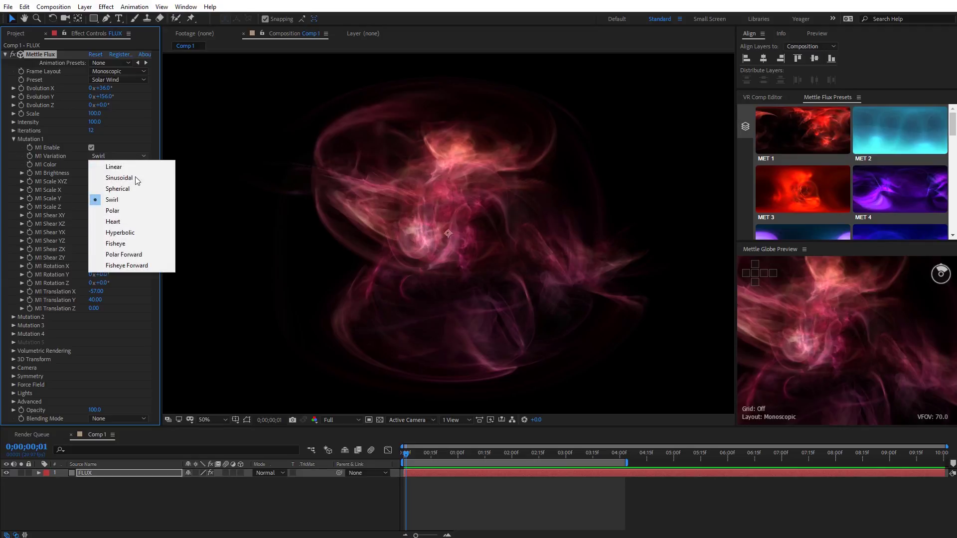
{"action": "left_click", "coordinate": [129, 210]}
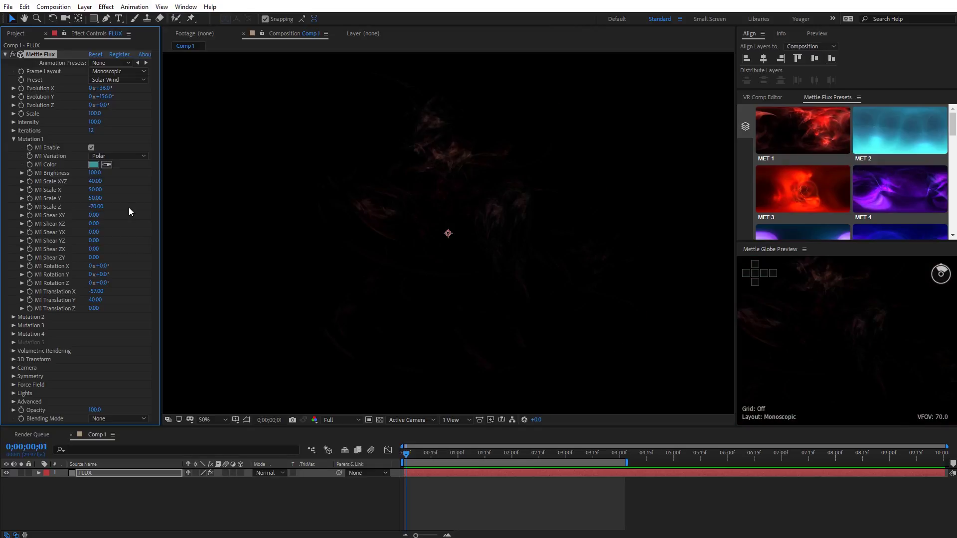
{"action": "left_click", "coordinate": [134, 154]}
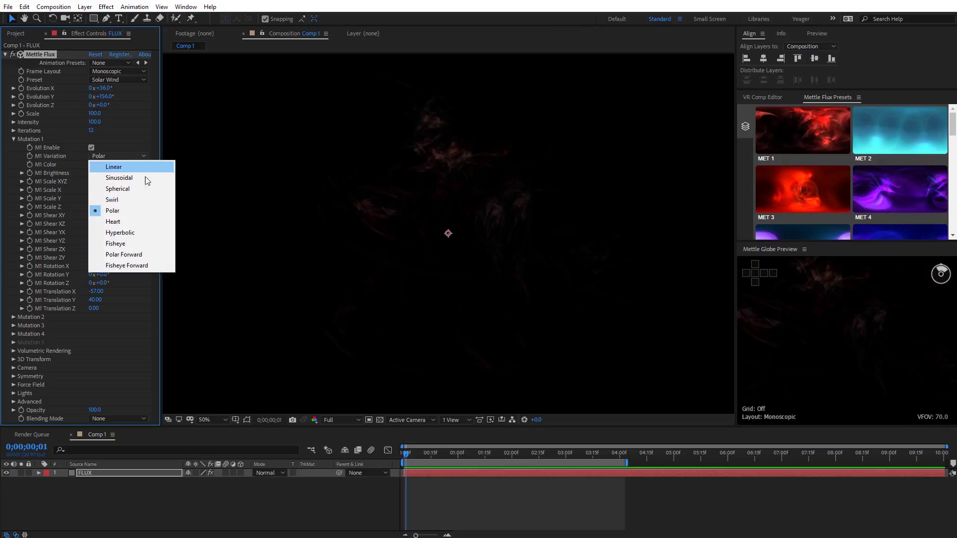
{"action": "left_click", "coordinate": [145, 231]}
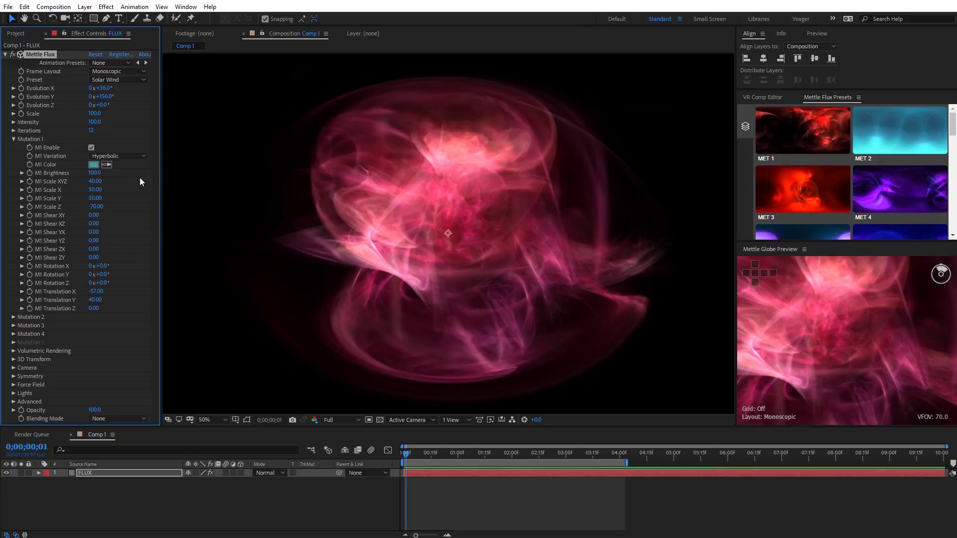
Try a purple M1 Color for Mutation 1 and set the colour to green 3D9943
{"action": "left_click", "coordinate": [93, 165]}
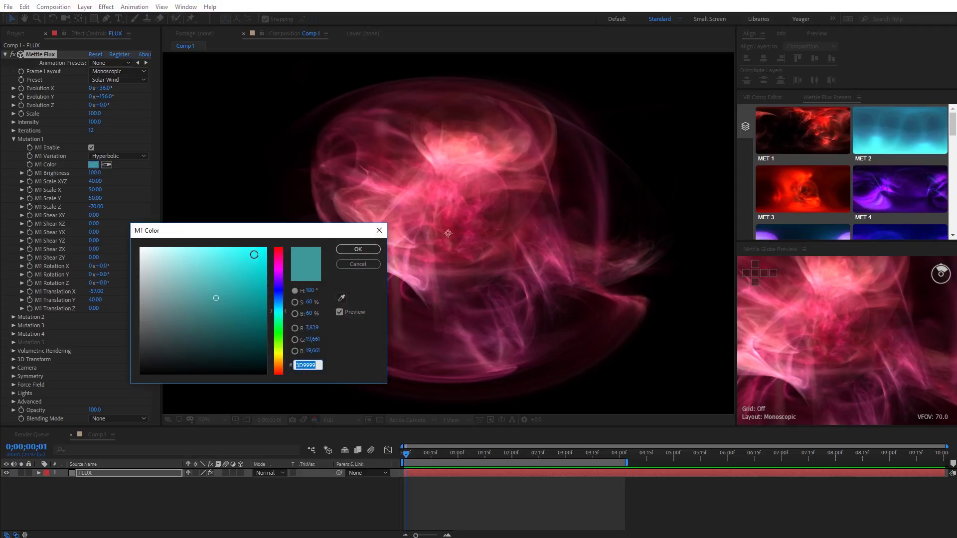
{"action": "left_click", "coordinate": [277, 268]}
{"action": "left_click_drag", "start_coordinate": [278, 277], "coordinate": [274, 283]}
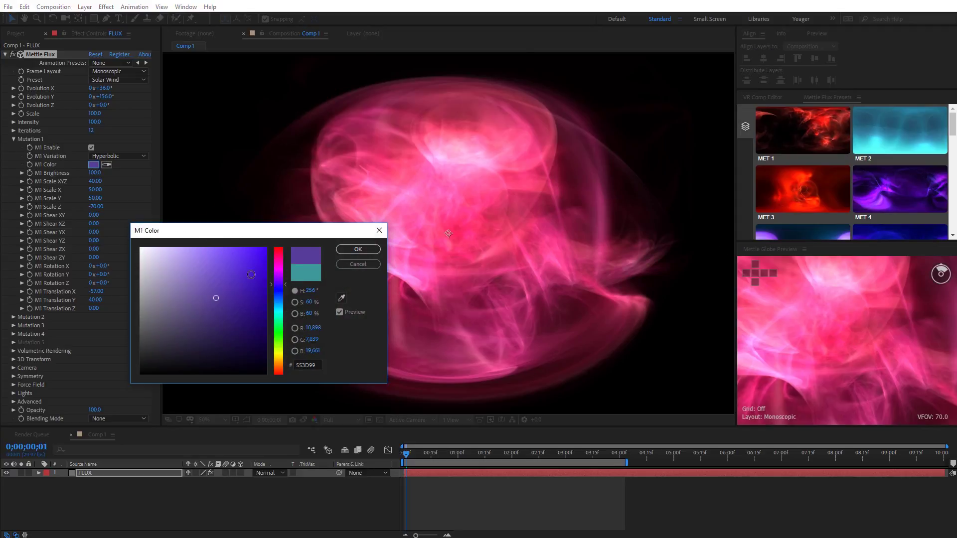
{"action": "left_click", "coordinate": [281, 330]}
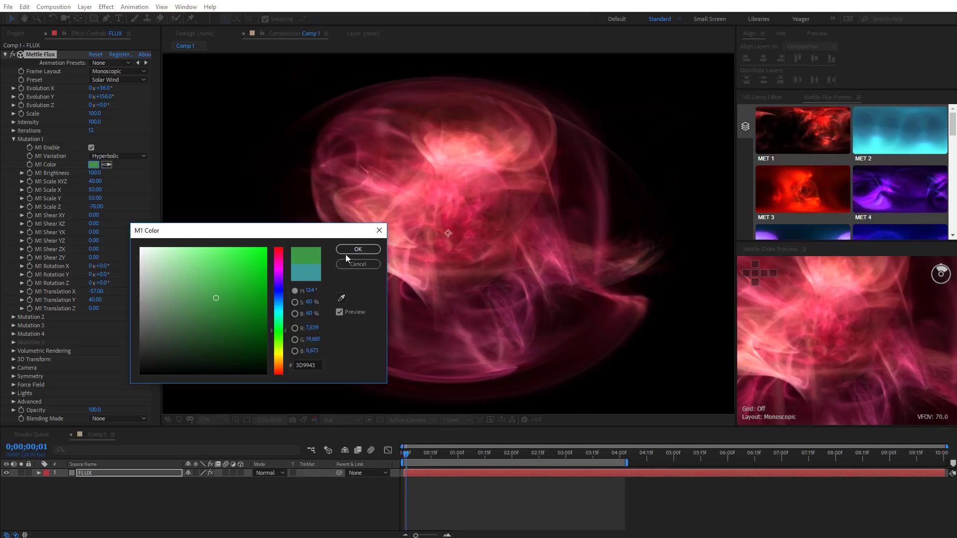
{"action": "left_click", "coordinate": [350, 252]}
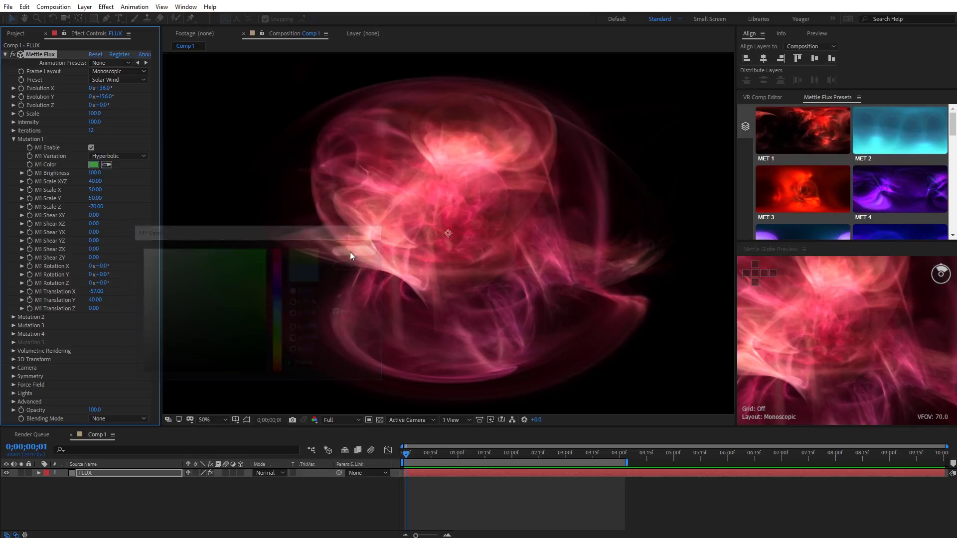
Set the M2 Color of Mutation 2 to the muted blue 4C7499
{"action": "left_click", "coordinate": [14, 140]}
{"action": "left_click", "coordinate": [13, 148]}
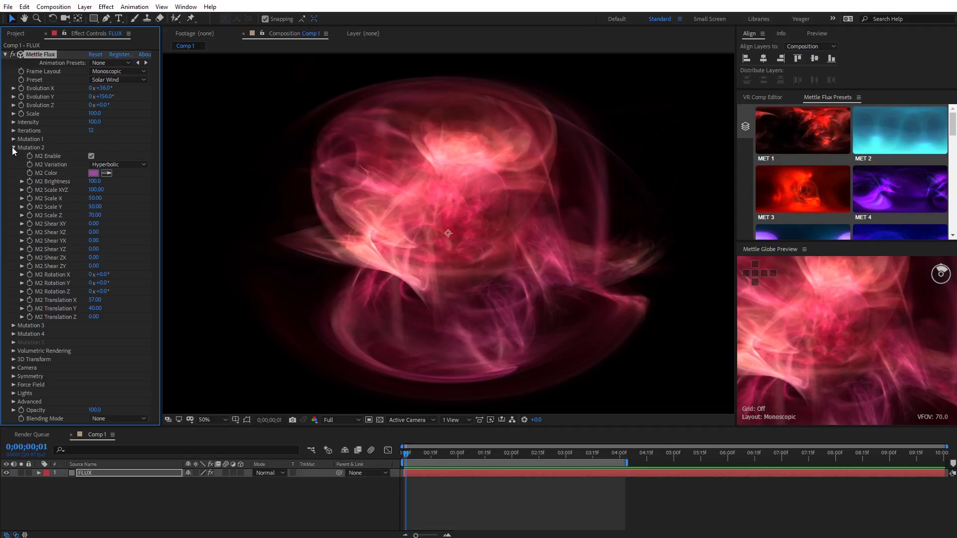
{"action": "left_click", "coordinate": [94, 173]}
{"action": "left_click_drag", "start_coordinate": [270, 279], "coordinate": [279, 310]}
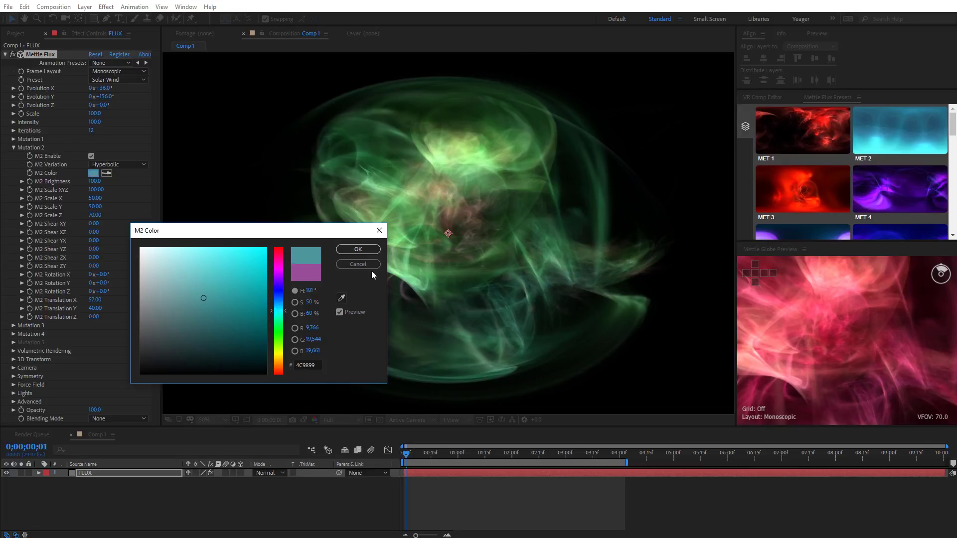
{"action": "left_click", "coordinate": [282, 301]}
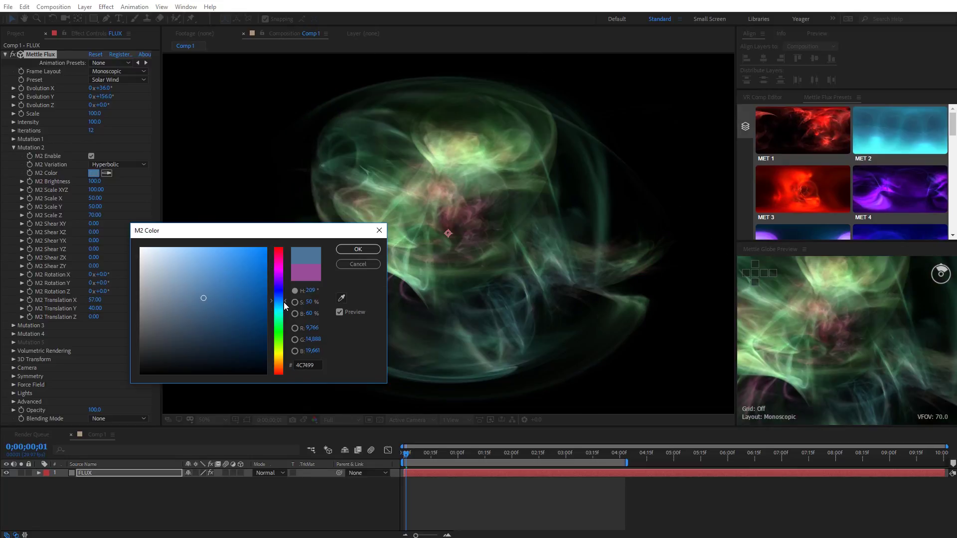
{"action": "left_click", "coordinate": [357, 249]}
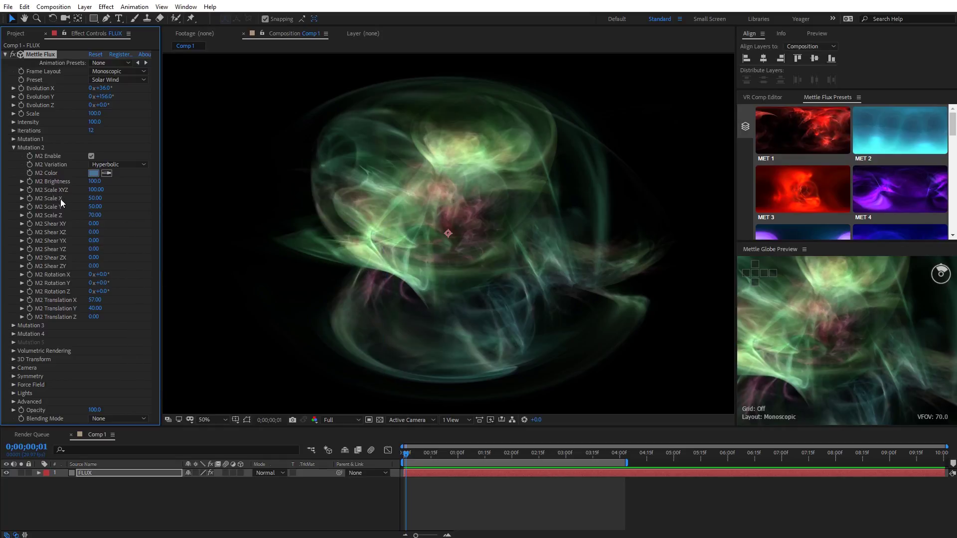
{"action": "left_click", "coordinate": [13, 148]}
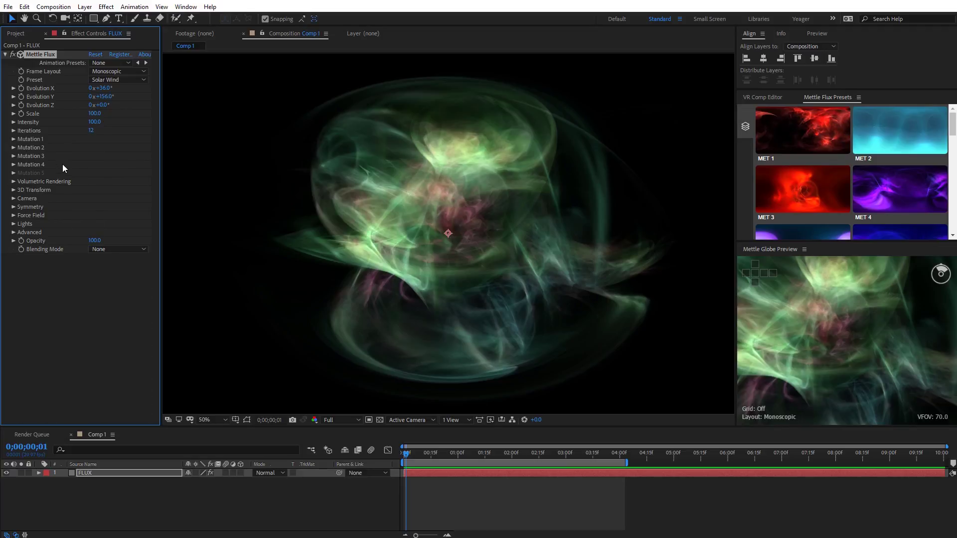
Try a Volumetric Rendering Density of 20, settle on 420, and set the preview resolution to Half
{"action": "left_click", "coordinate": [13, 181]}
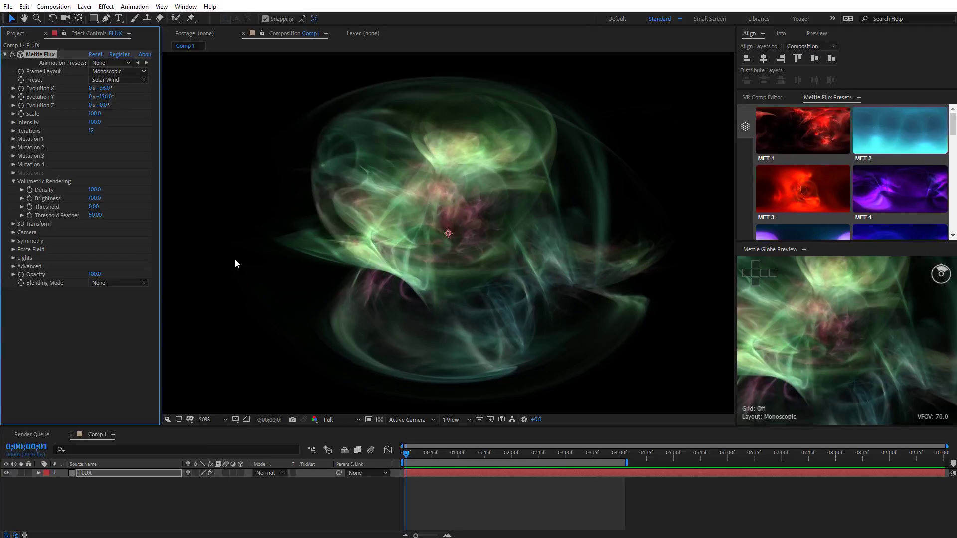
{"action": "left_click_drag", "start_coordinate": [94, 189], "coordinate": [55, 189]}
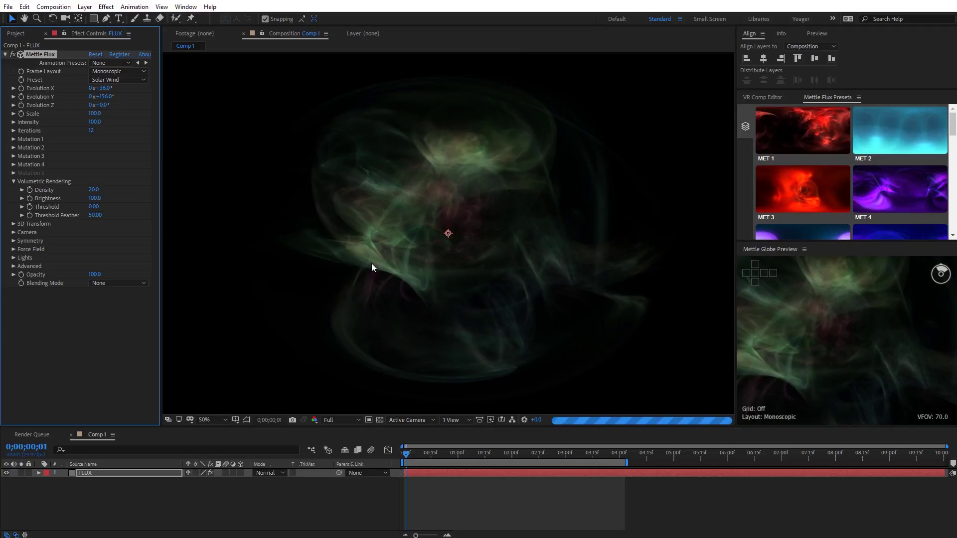
{"action": "left_click_drag", "start_coordinate": [94, 193], "coordinate": [112, 190]}
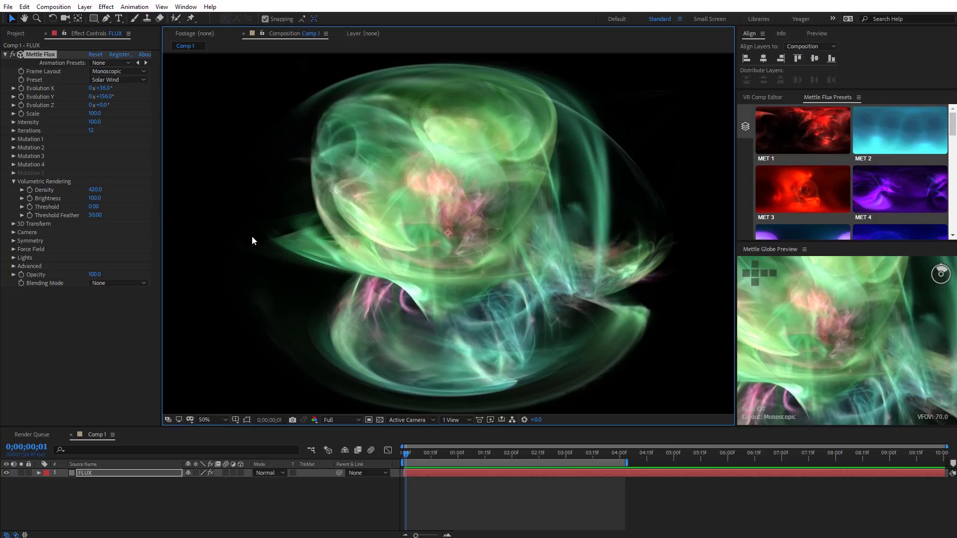
{"action": "left_click", "coordinate": [348, 420]}
{"action": "left_click", "coordinate": [340, 450]}
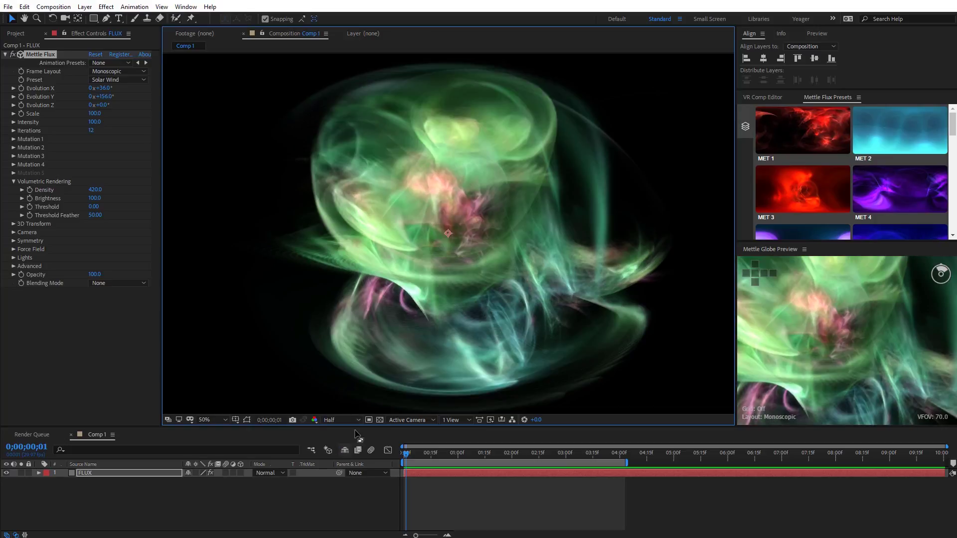
Set the 3D Transform's Volume Scale Y to 141% and its Volume Rotation Y to 107°
{"action": "left_click", "coordinate": [15, 224]}
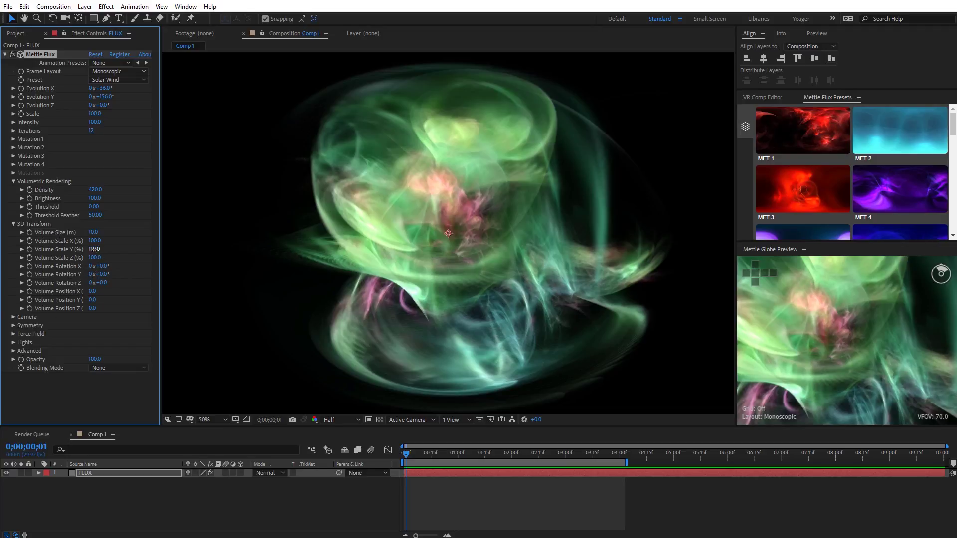
{"action": "left_click_drag", "start_coordinate": [95, 248], "coordinate": [105, 258]}
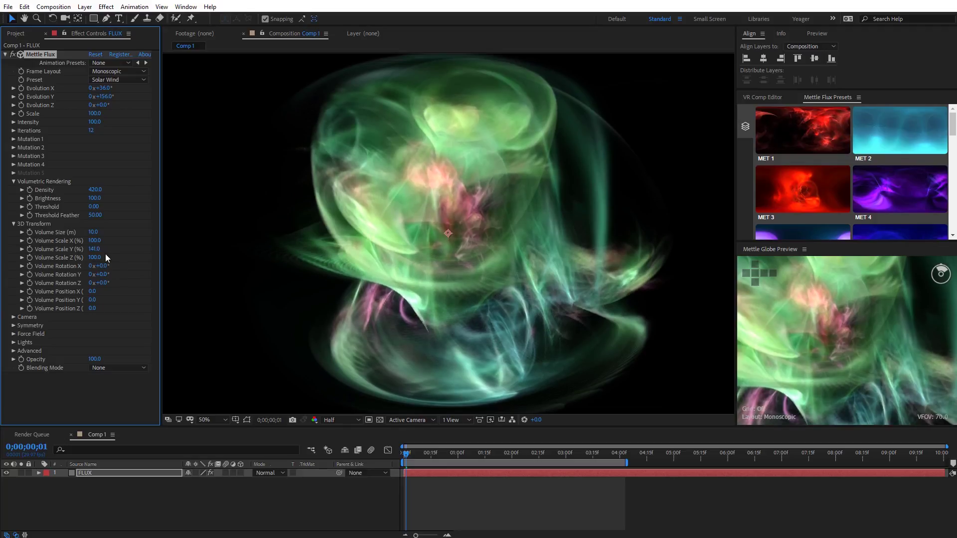
{"action": "left_click_drag", "start_coordinate": [103, 277], "coordinate": [151, 271]}
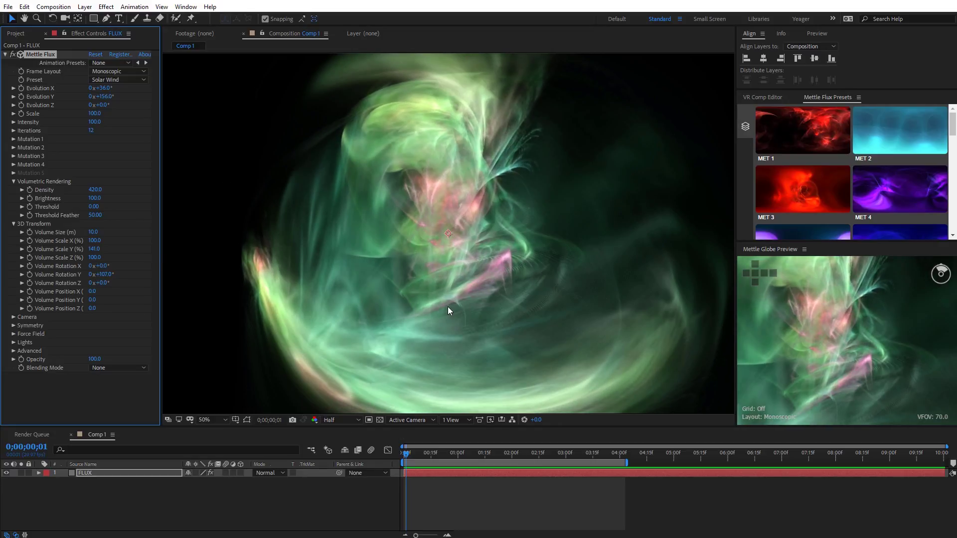
Move the Flux volume closer by setting its Volume Position Z to -3.3
{"action": "key", "text": "comma"}
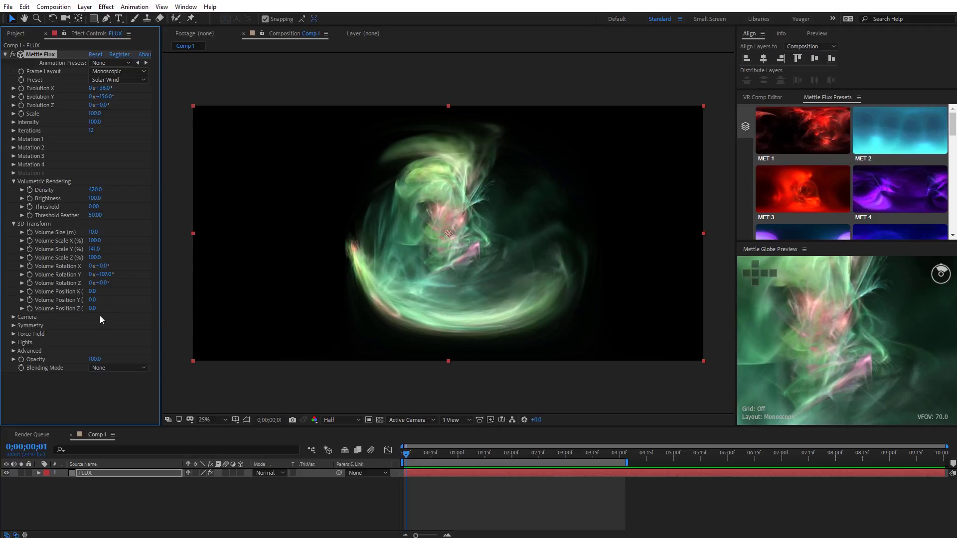
{"action": "mouse_move", "coordinate": [92, 308]}
{"action": "left_mouse_down"}
{"action": "mouse_move", "coordinate": [103, 307]}
{"action": "mouse_move", "coordinate": [73, 308]}
{"action": "left_mouse_up"}
{"action": "key", "text": "period"}
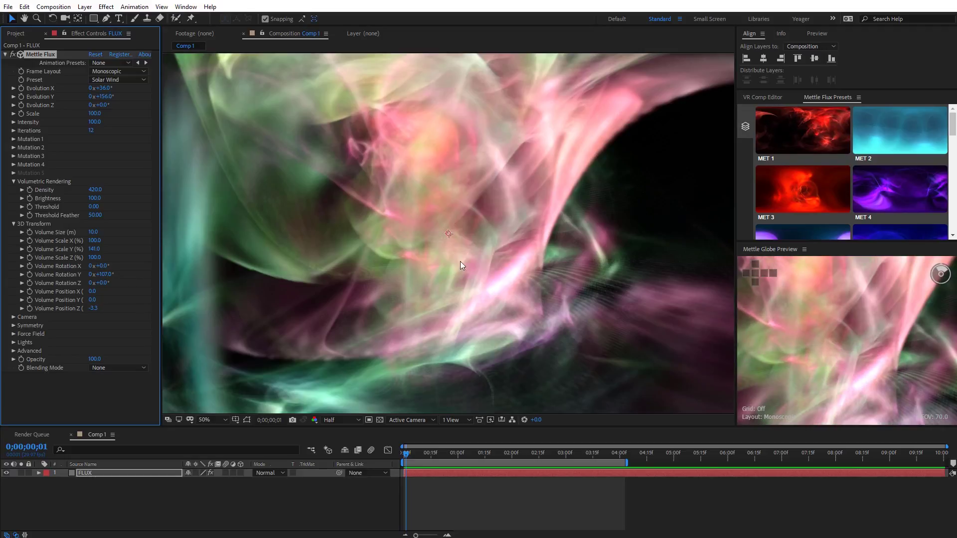
Look around the effect in the enlarged Mettle Globe Preview at Full resolution, and return the composition's resolution to Half
{"action": "left_click", "coordinate": [330, 420]}
{"action": "left_click", "coordinate": [337, 443]}
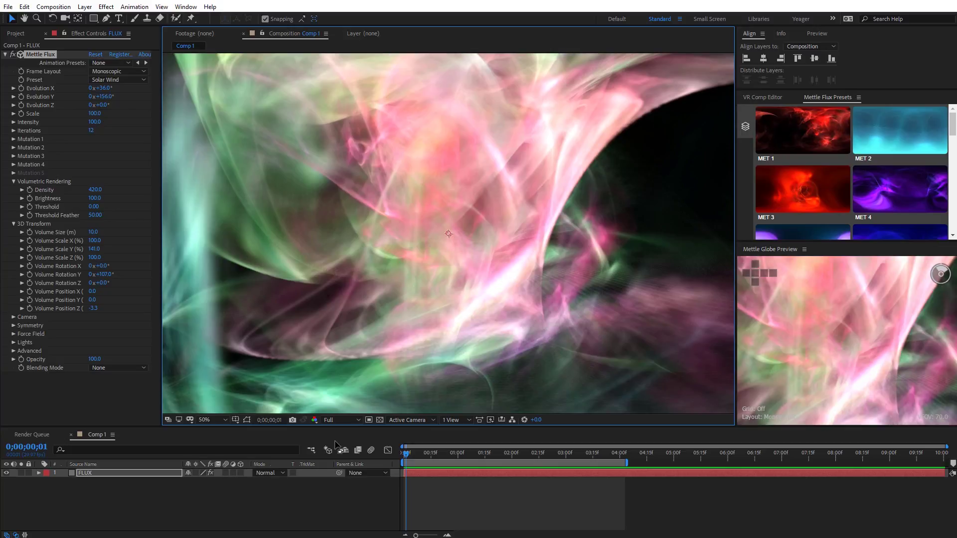
{"action": "left_click", "coordinate": [853, 291]}
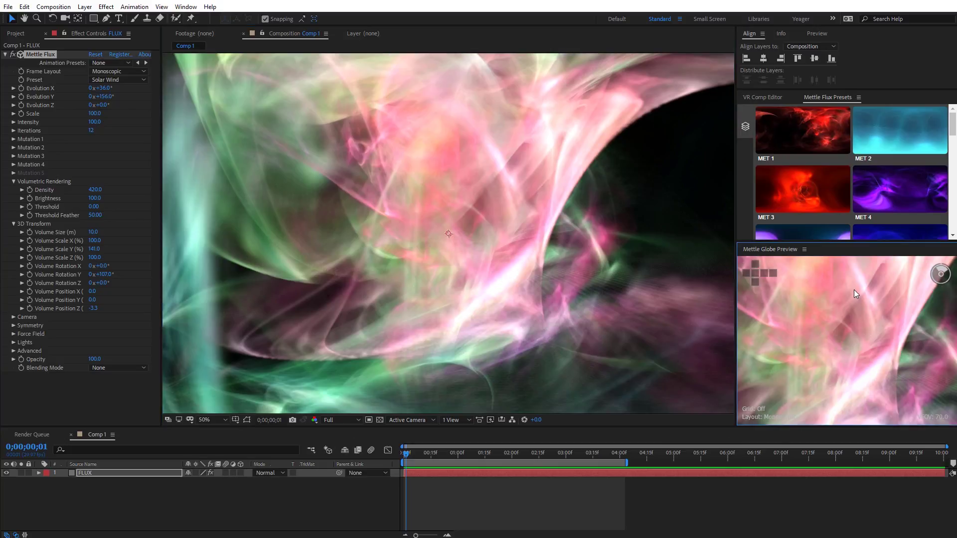
{"action": "key", "text": "grave"}
{"action": "left_click_drag", "start_coordinate": [656, 142], "coordinate": [375, 241]}
{"action": "key", "text": "grave"}
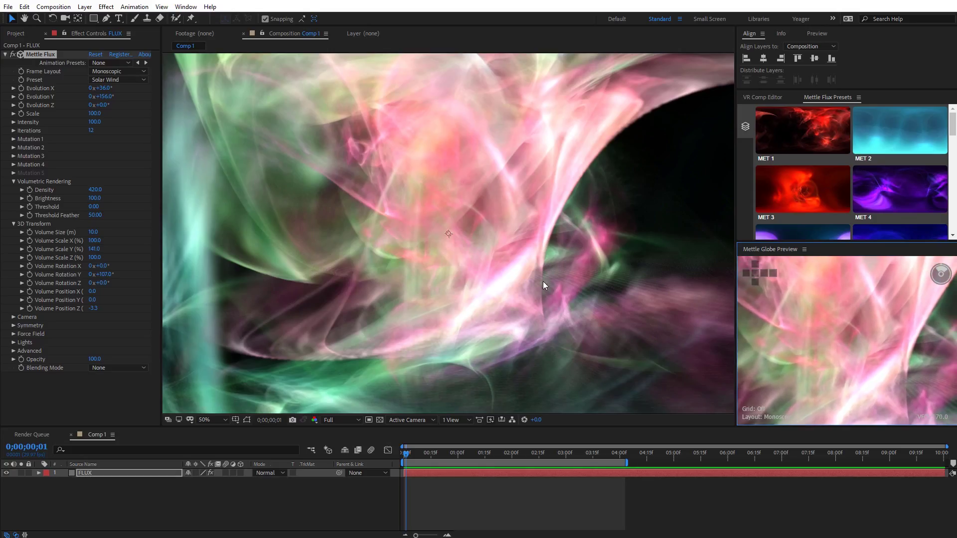
{"action": "left_click", "coordinate": [358, 420]}
{"action": "left_click", "coordinate": [354, 451]}
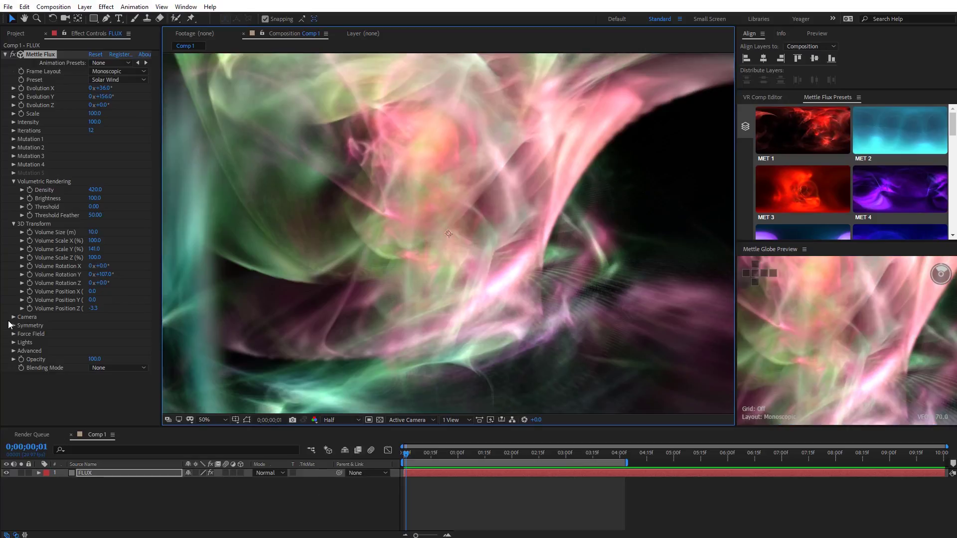
Open the Flux effect's Camera settings and look over its field of view, stereo, rotation and position parameters
{"action": "left_click", "coordinate": [13, 317]}
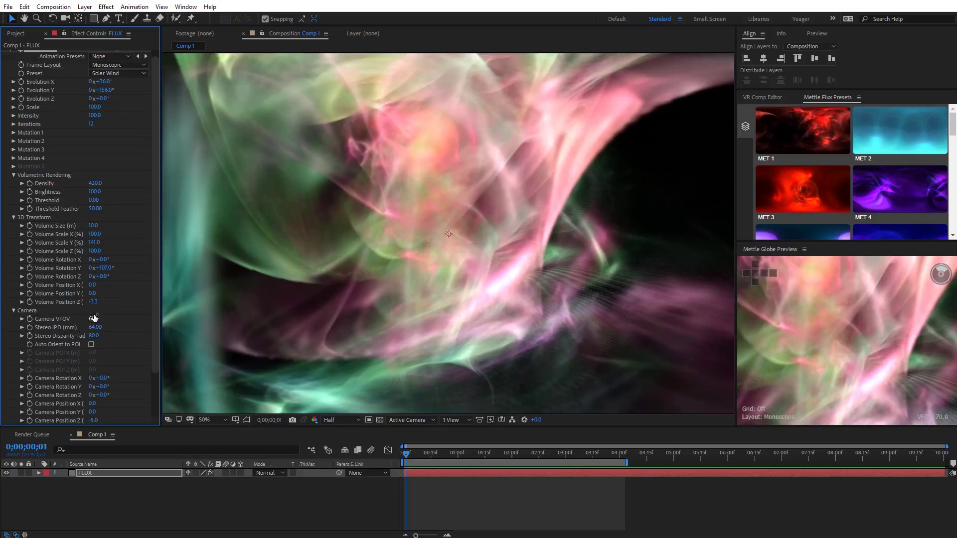
{"action": "scroll", "coordinate": [101, 352], "scroll_direction": "down", "scroll_amount": 2}
{"action": "left_click_drag", "start_coordinate": [157, 322], "coordinate": [156, 238]}
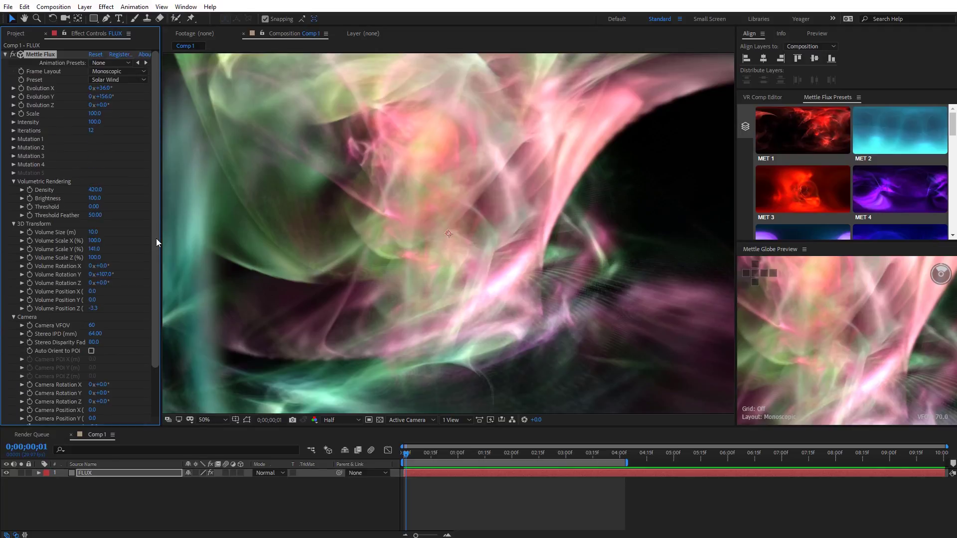
Compare the Rectilinear (Flat) and Monoscopic frame layouts, and set the Flux effect's Frame Layout to Rectilinear (Flat)
{"action": "left_click", "coordinate": [103, 71]}
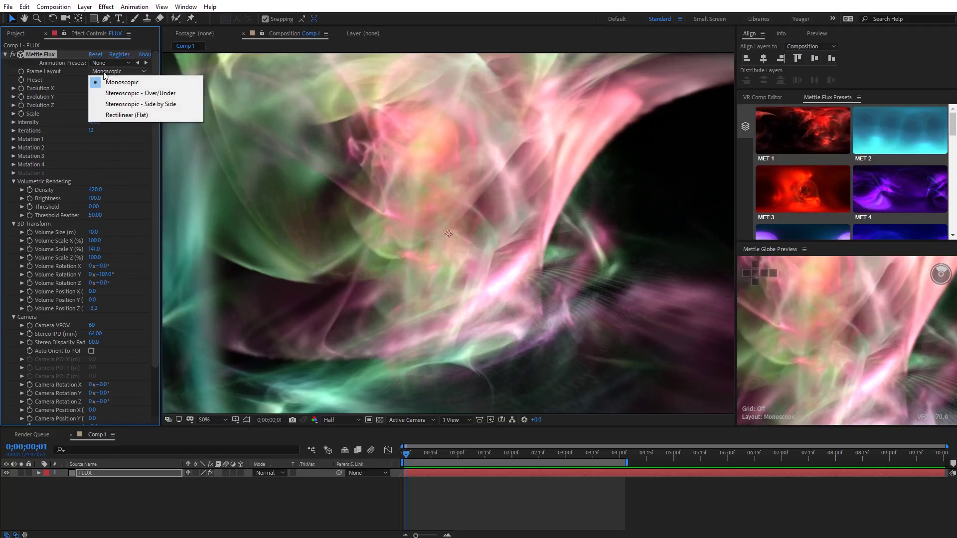
{"action": "left_click", "coordinate": [124, 115]}
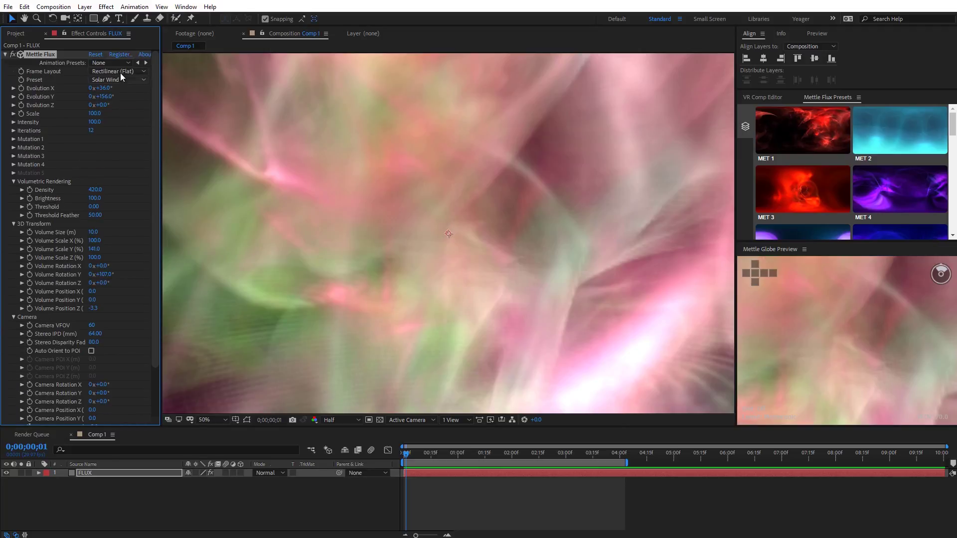
{"action": "left_click", "coordinate": [120, 73]}
{"action": "left_click", "coordinate": [131, 83]}
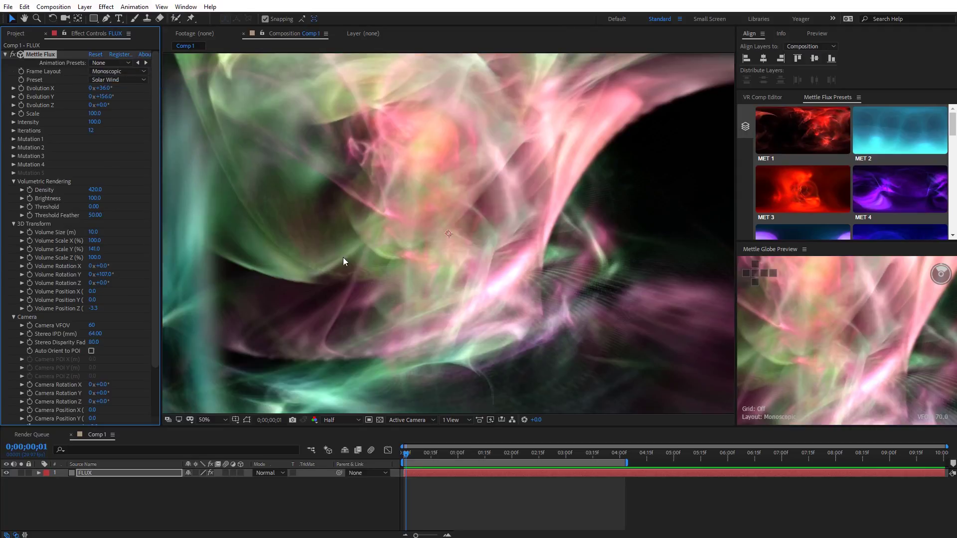
{"action": "left_click", "coordinate": [116, 71]}
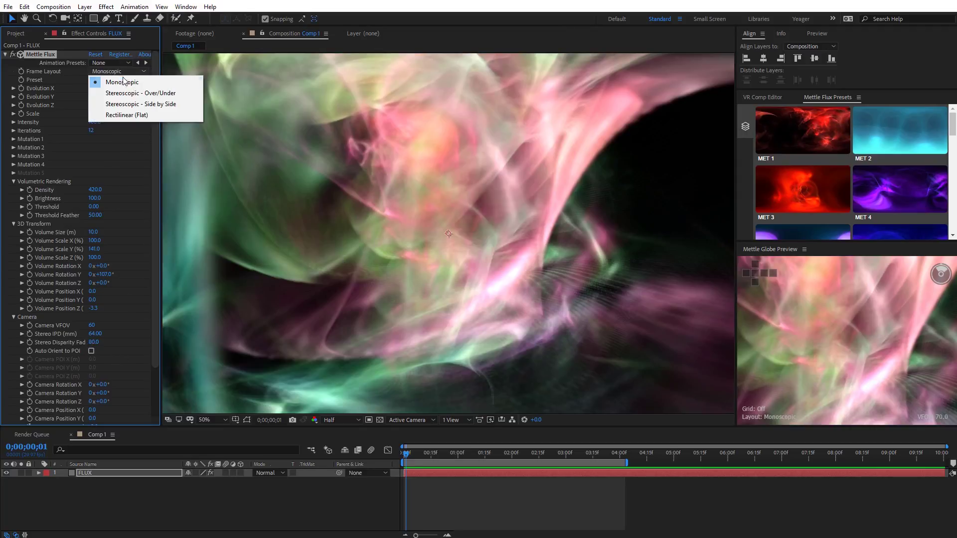
{"action": "left_click", "coordinate": [124, 114]}
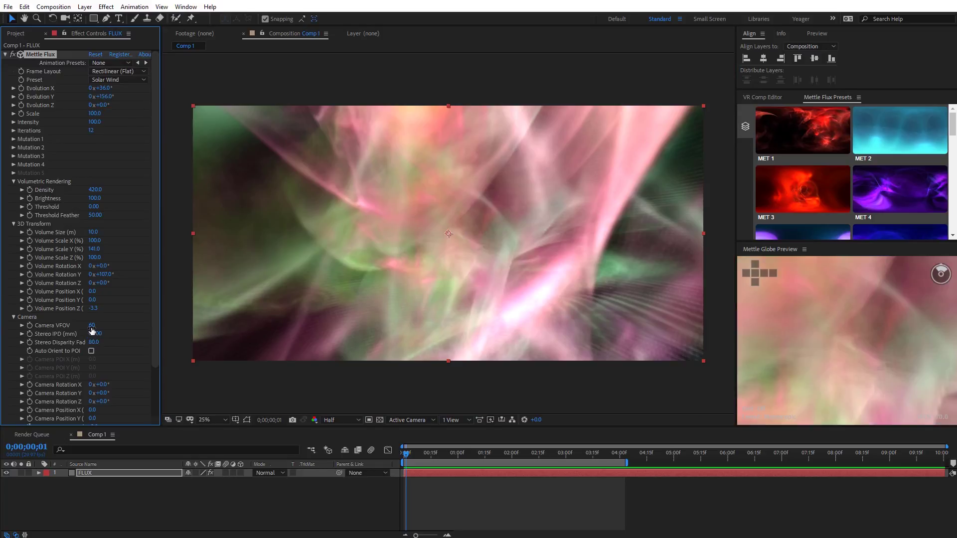
Set the Flux effect's Camera VFOV to 114 and its Frame Layout to Stereoscopic - Over/Under
{"action": "left_click_drag", "start_coordinate": [91, 325], "coordinate": [119, 329]}
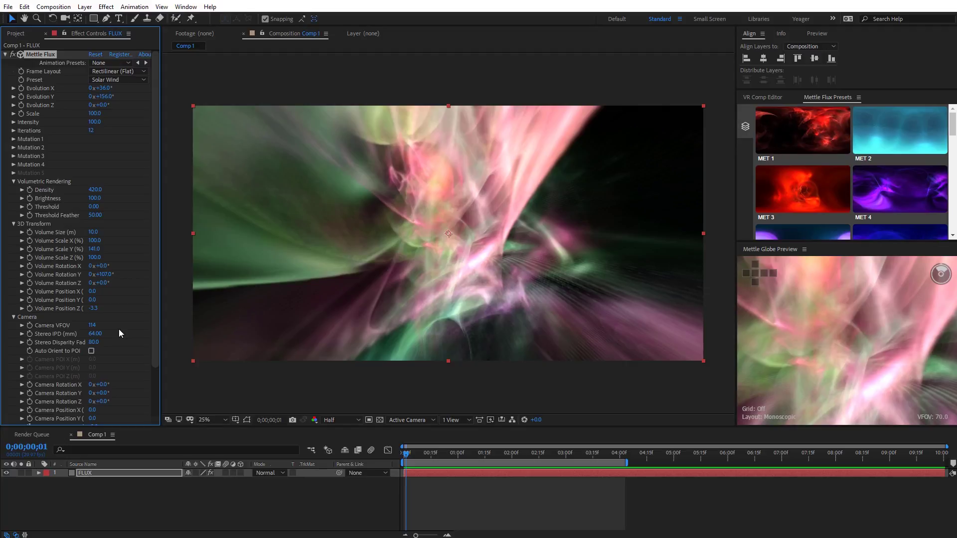
{"action": "left_click", "coordinate": [124, 70]}
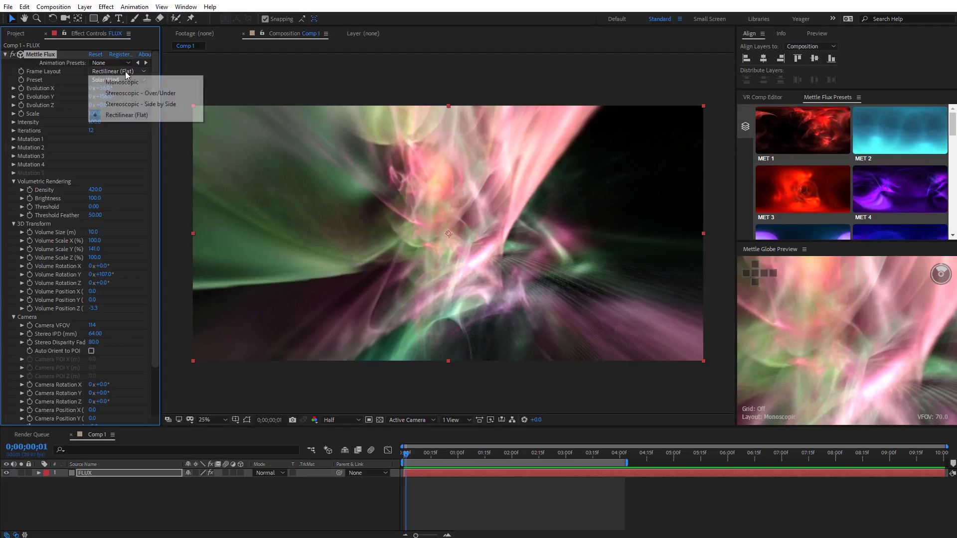
{"action": "left_click", "coordinate": [145, 93]}
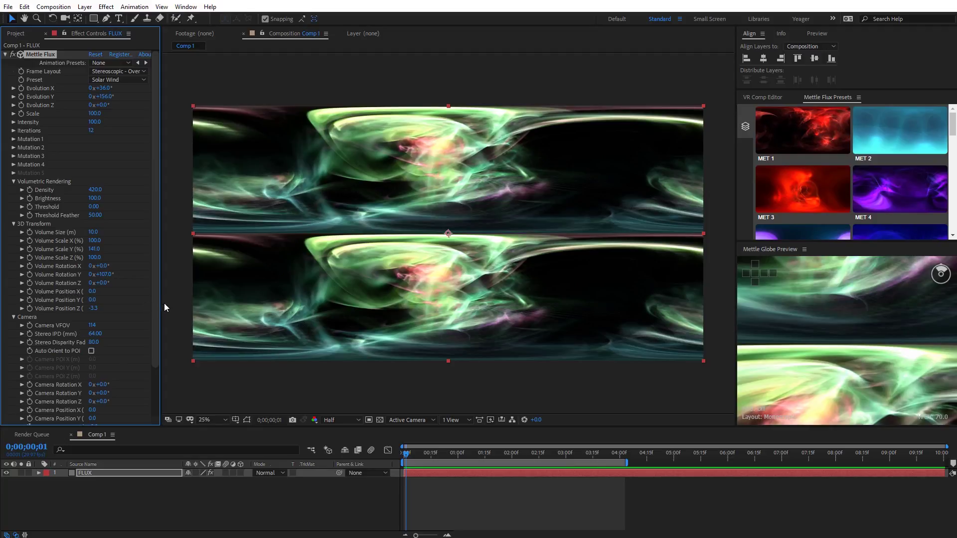
{"action": "left_click_drag", "start_coordinate": [160, 297], "coordinate": [181, 297]}
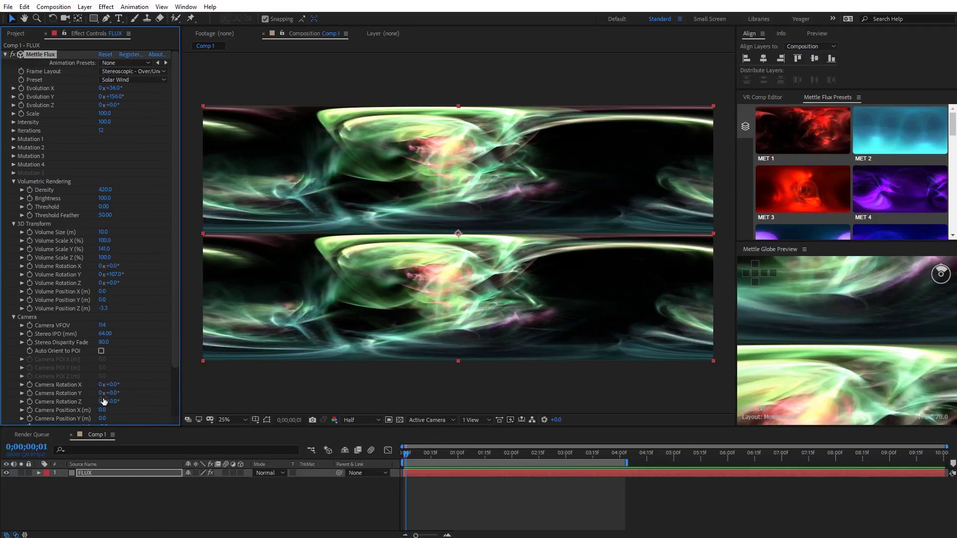
Expand the Flux effect's Symmetry settings and set its Frame Layout to Monoscopic
{"action": "scroll", "coordinate": [176, 339], "scroll_direction": "down", "scroll_amount": 3}
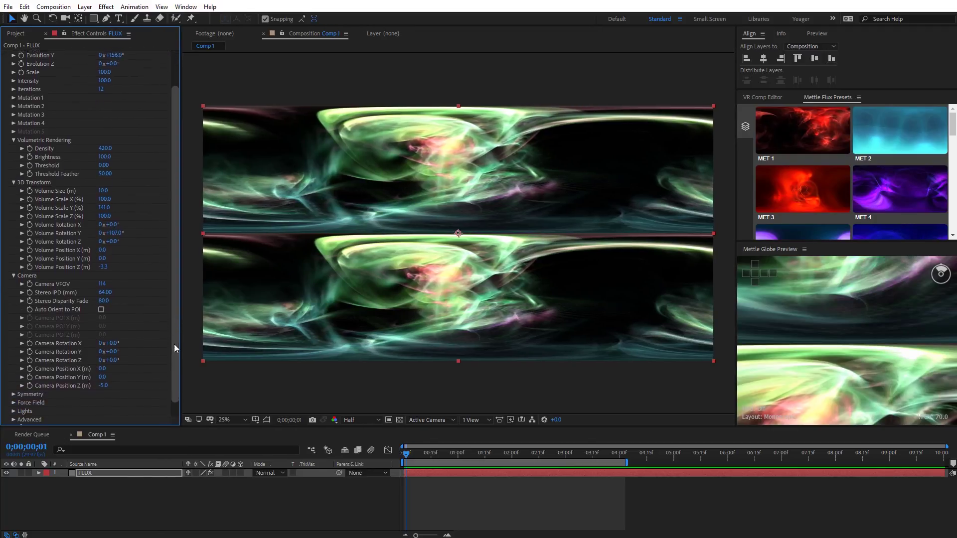
{"action": "scroll", "coordinate": [174, 344], "scroll_direction": "up", "scroll_amount": 3}
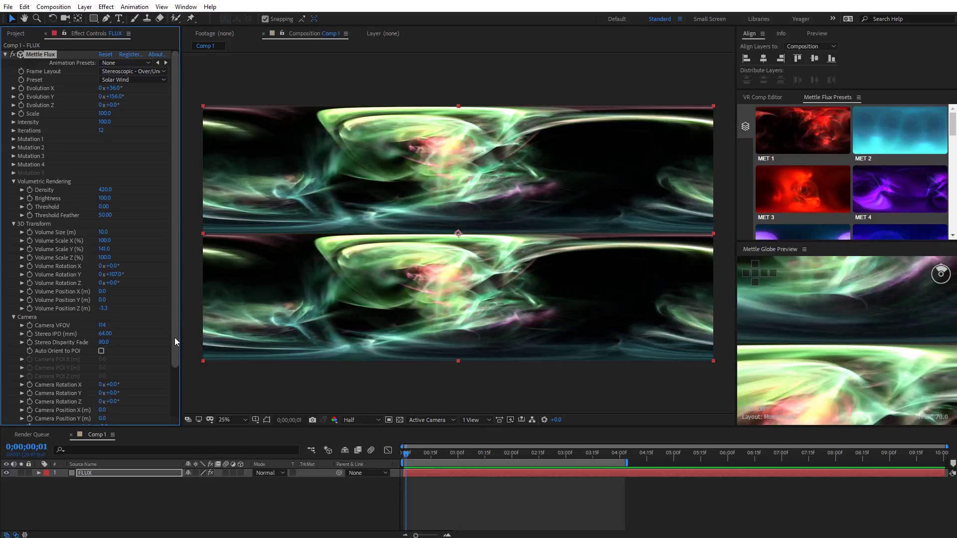
{"action": "left_click_drag", "start_coordinate": [175, 337], "coordinate": [173, 389]}
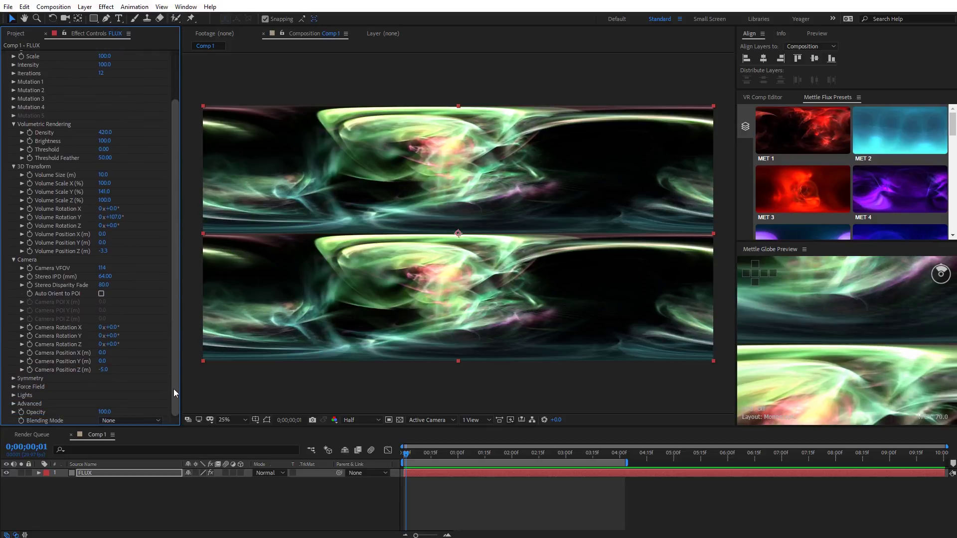
{"action": "left_click", "coordinate": [14, 378]}
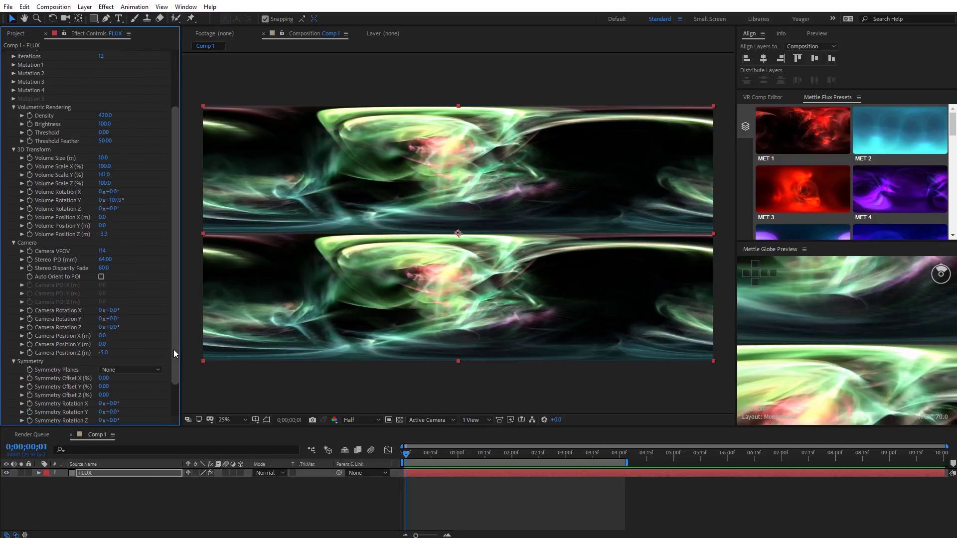
{"action": "left_click_drag", "start_coordinate": [174, 348], "coordinate": [174, 303]}
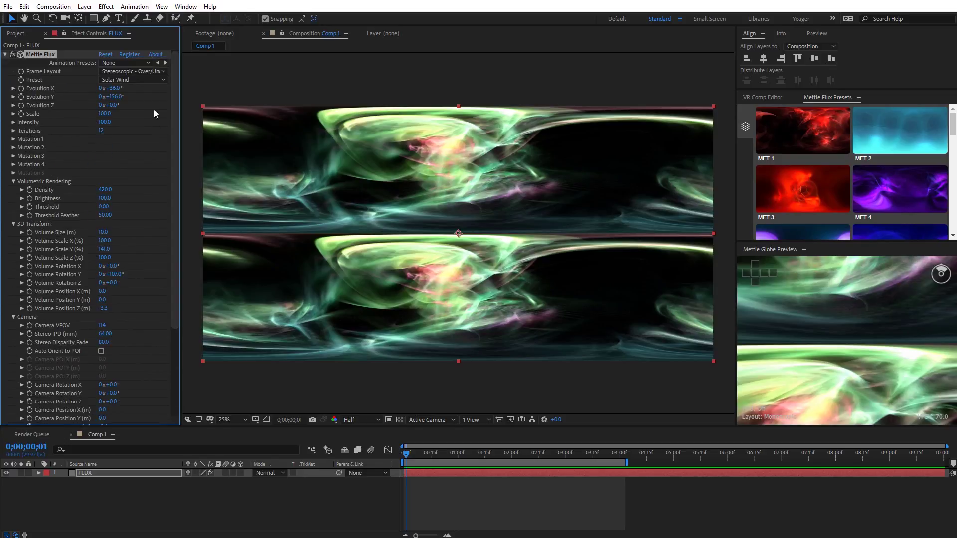
{"action": "left_click", "coordinate": [143, 72]}
{"action": "left_click", "coordinate": [144, 82]}
Try the X option for the effect's Symmetry Planes, and set them to XY
{"action": "left_click_drag", "start_coordinate": [176, 109], "coordinate": [175, 191]}
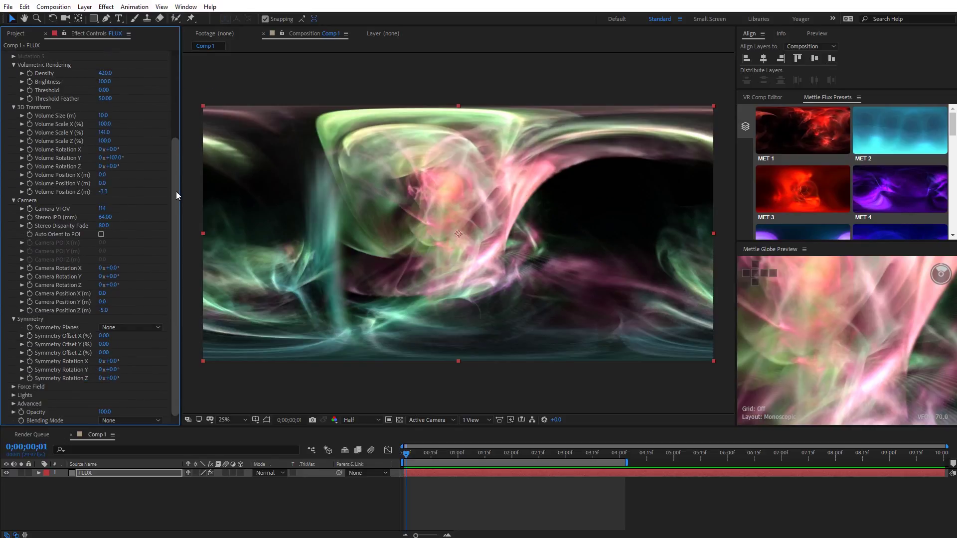
{"action": "left_click", "coordinate": [108, 326]}
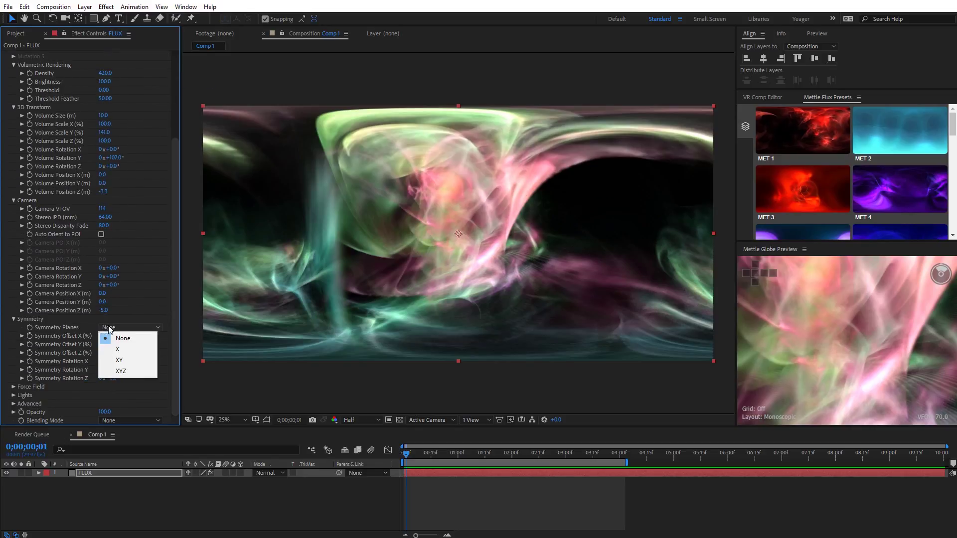
{"action": "left_click", "coordinate": [119, 350]}
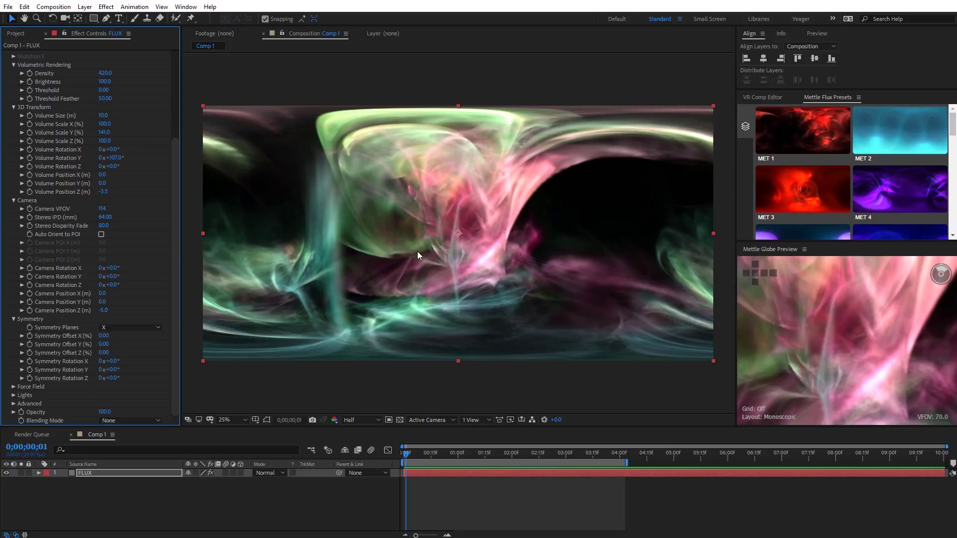
{"action": "left_click", "coordinate": [149, 327]}
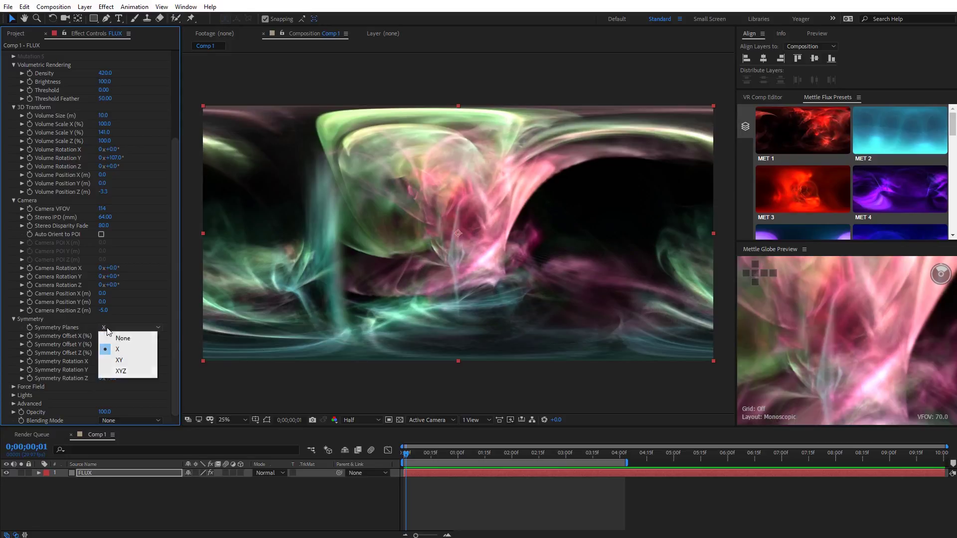
{"action": "left_click", "coordinate": [127, 357]}
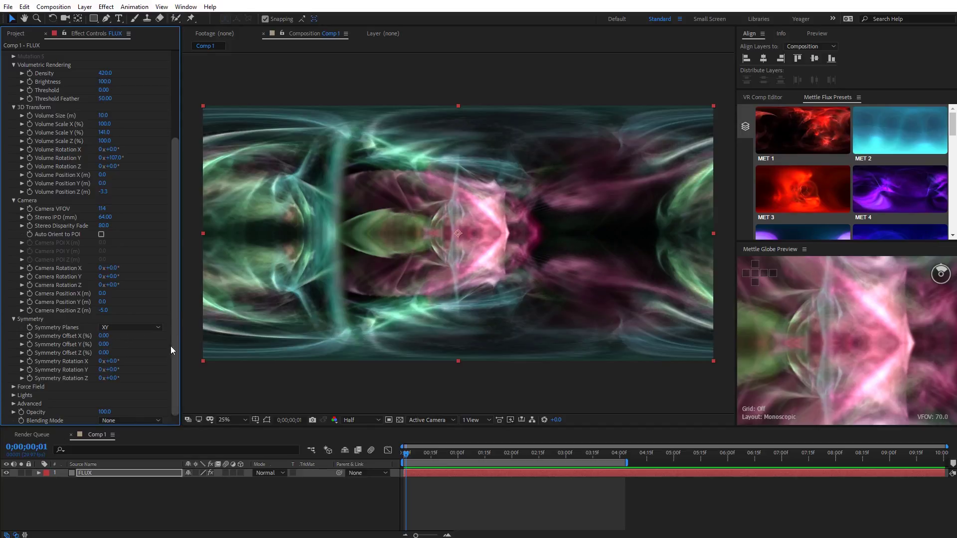
Expand the Force Field settings and set the FF Shape to Sphere
{"action": "left_click", "coordinate": [14, 387]}
{"action": "scroll", "coordinate": [109, 356], "scroll_direction": "down", "scroll_amount": 3}
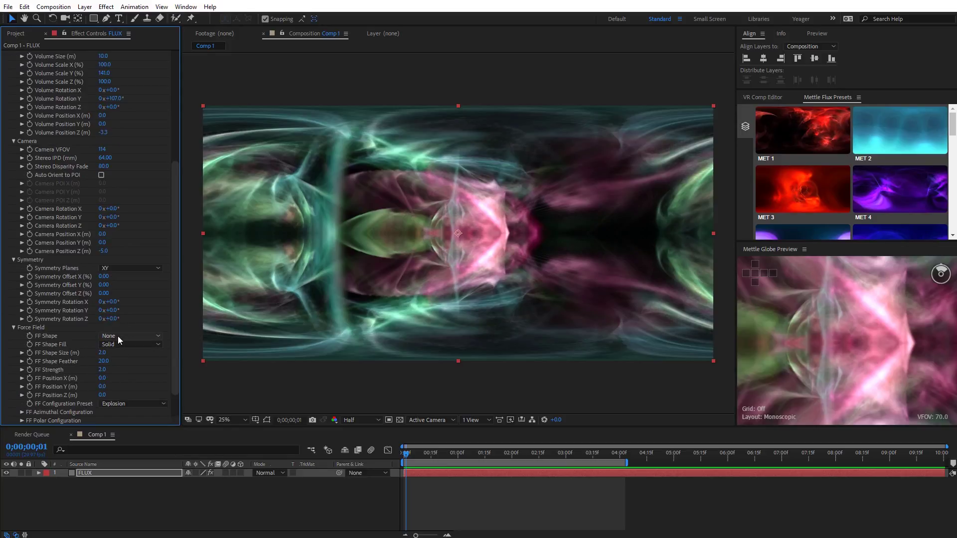
{"action": "left_click", "coordinate": [118, 335]}
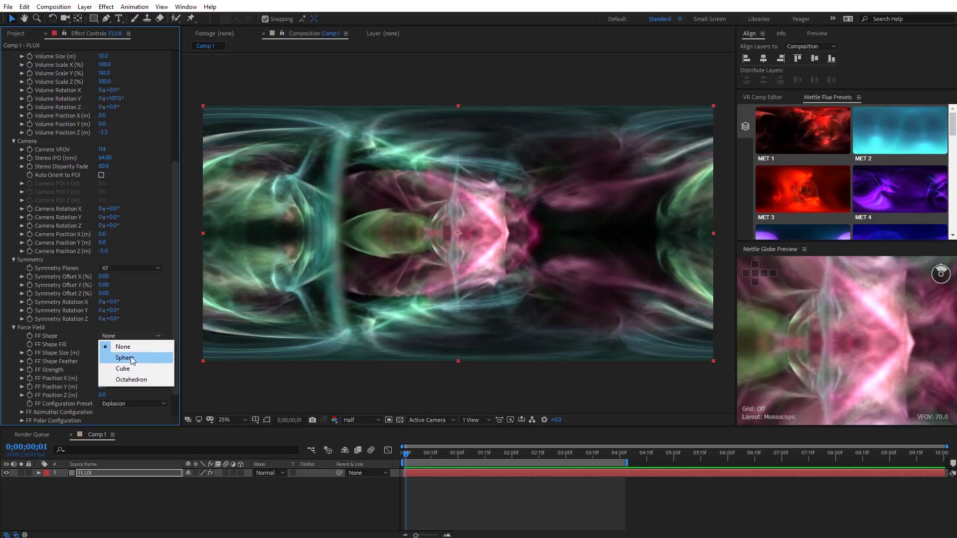
{"action": "left_click", "coordinate": [132, 359]}
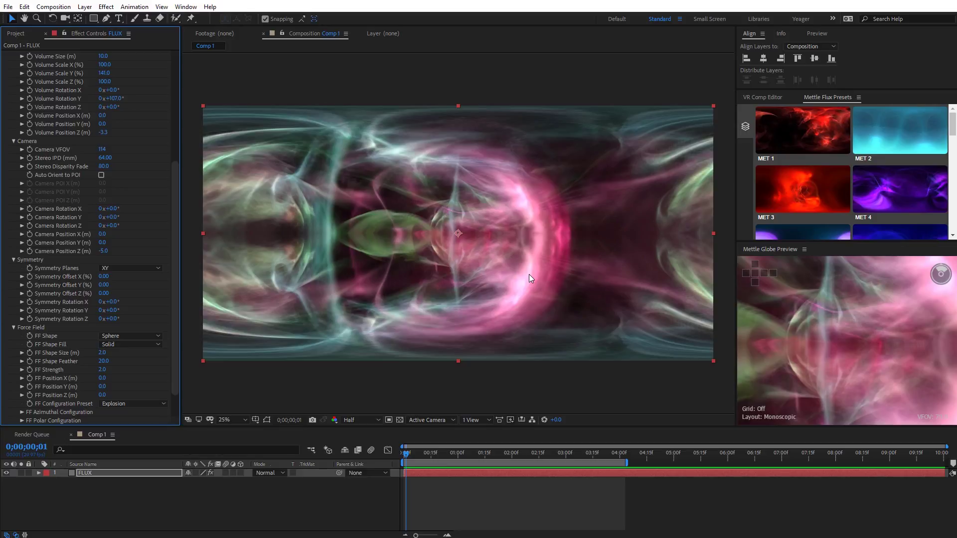
Check the FF Shape Fill options, and set the force field's FF Shape Size to 1.5 m and FF Strength to 3.4
{"action": "left_click", "coordinate": [109, 345]}
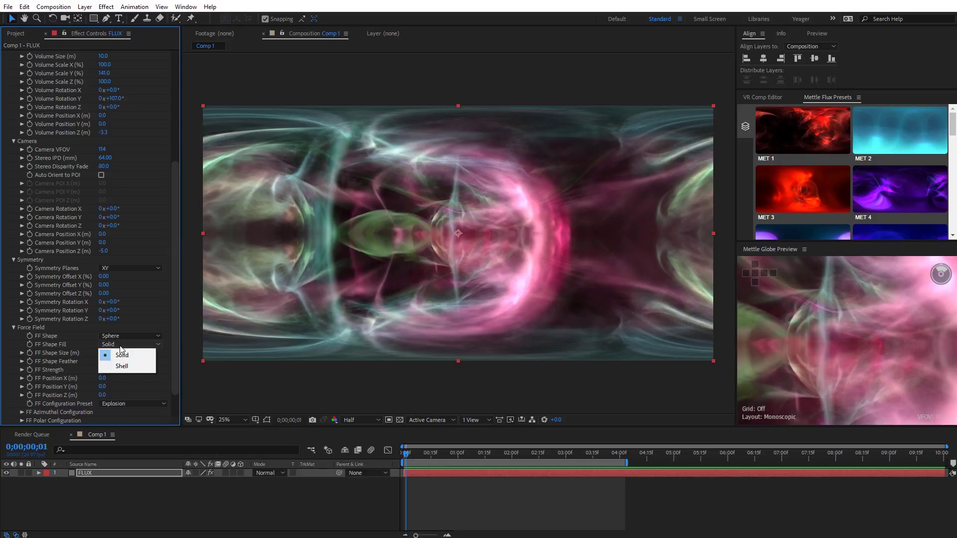
{"action": "left_click", "coordinate": [77, 350]}
{"action": "left_click_drag", "start_coordinate": [104, 355], "coordinate": [96, 352]}
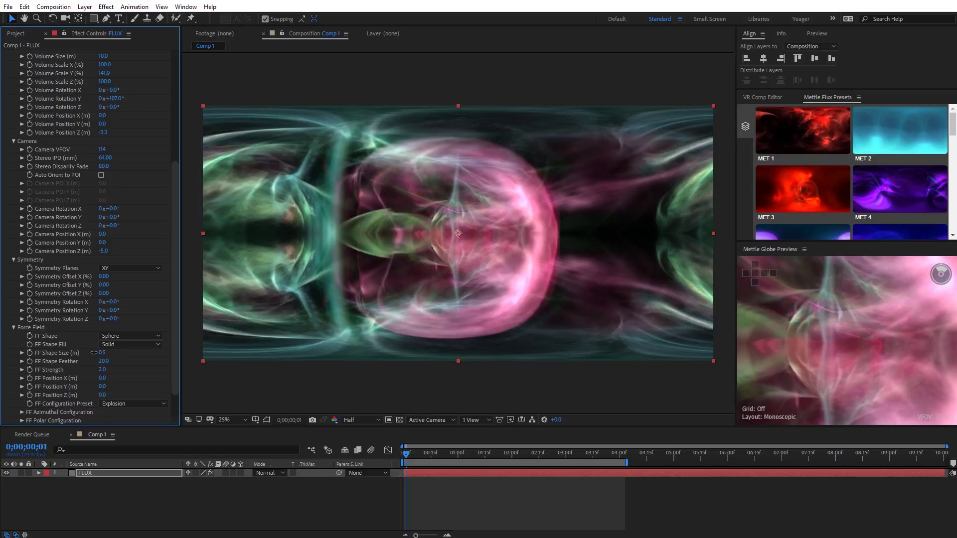
{"action": "left_click_drag", "start_coordinate": [96, 352], "coordinate": [102, 353]}
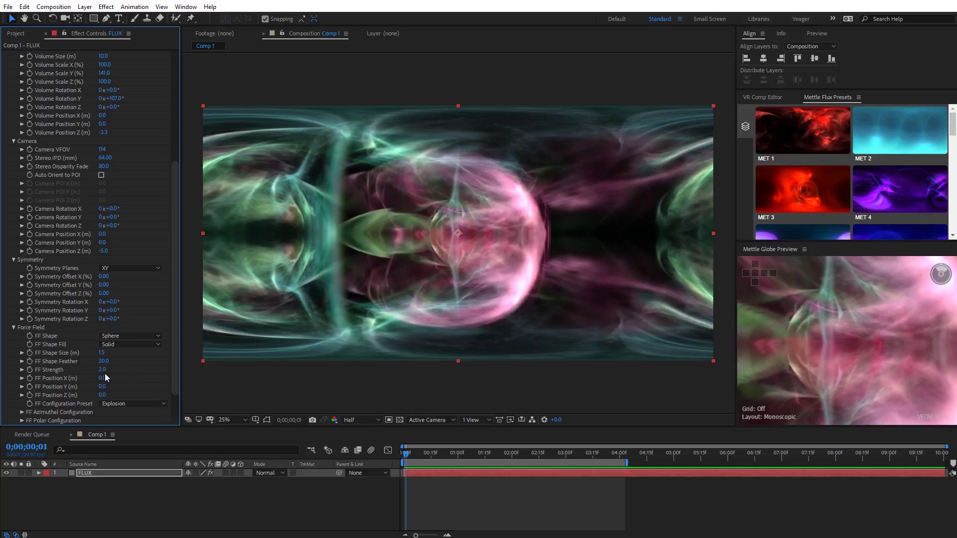
{"action": "left_click_drag", "start_coordinate": [108, 370], "coordinate": [109, 371]}
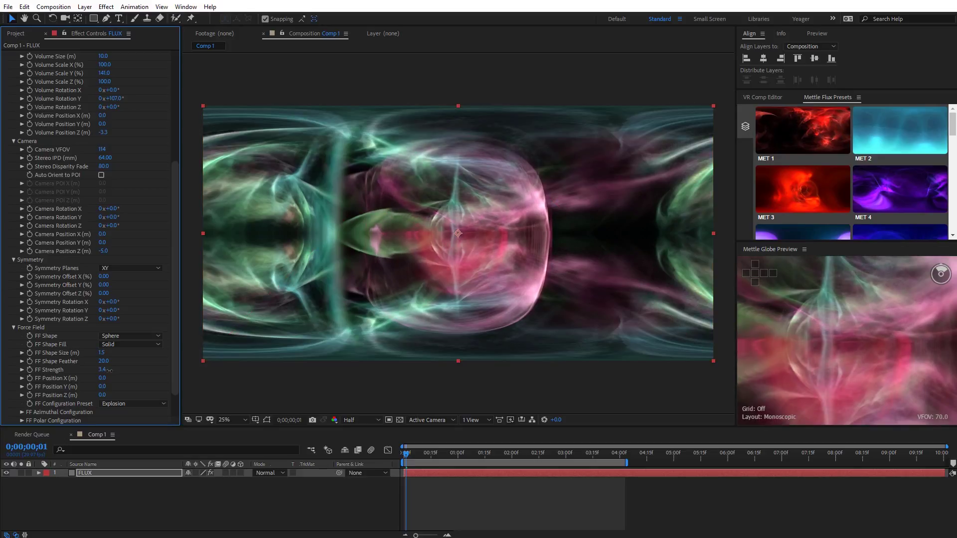
Turn the force field off by setting FF Shape to None, and expand the Lights settings
{"action": "left_click", "coordinate": [127, 336]}
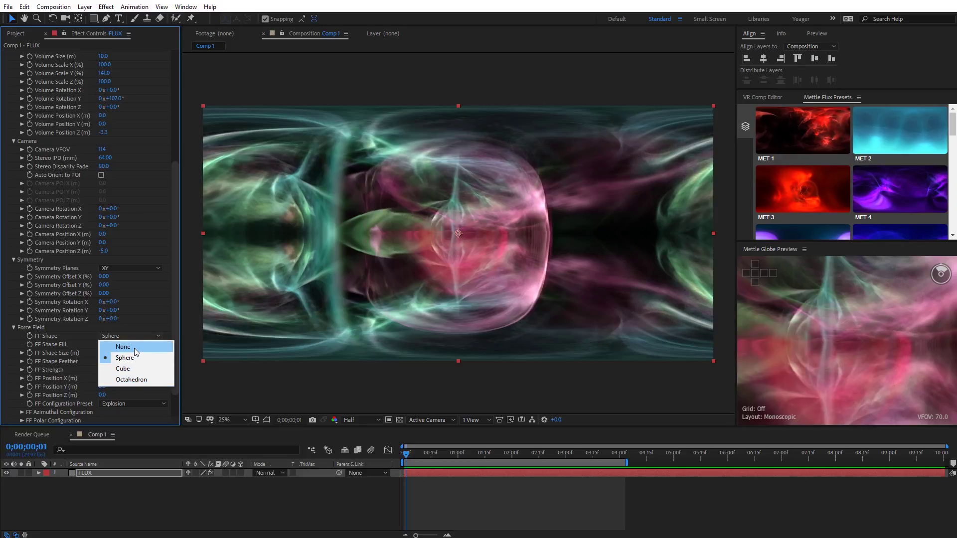
{"action": "left_click", "coordinate": [134, 348]}
{"action": "left_click_drag", "start_coordinate": [178, 322], "coordinate": [174, 345]}
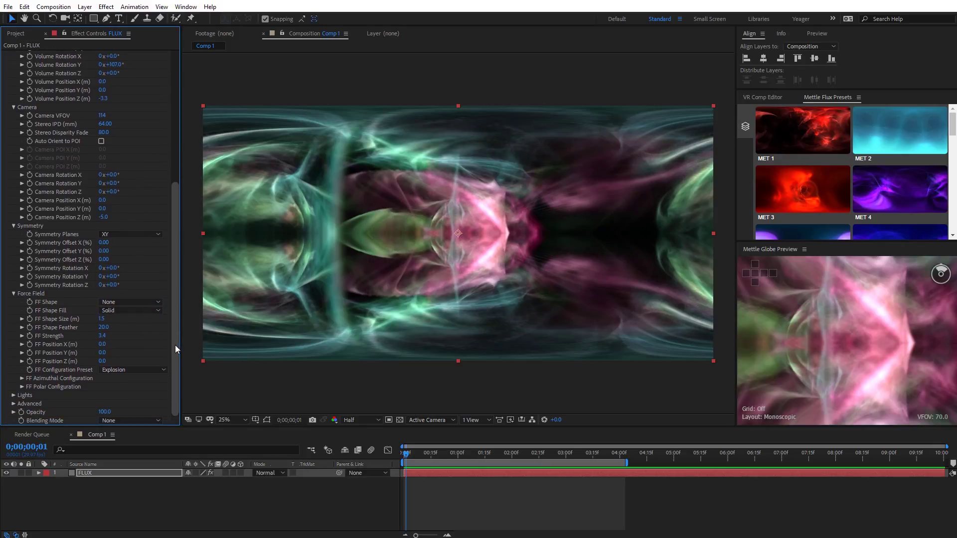
{"action": "left_click", "coordinate": [14, 396]}
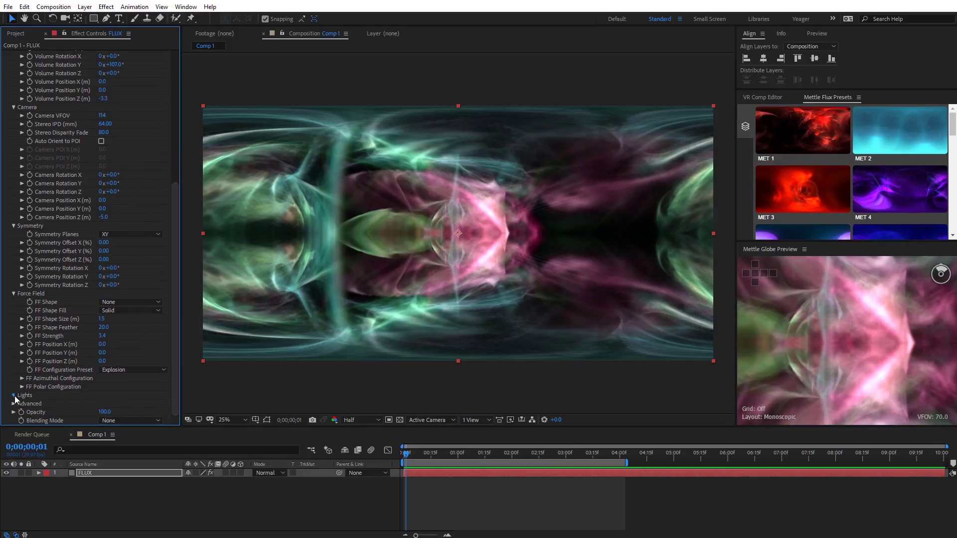
{"action": "scroll", "coordinate": [169, 372], "scroll_direction": "down", "scroll_amount": 3}
{"action": "left_click_drag", "start_coordinate": [174, 333], "coordinate": [174, 354]}
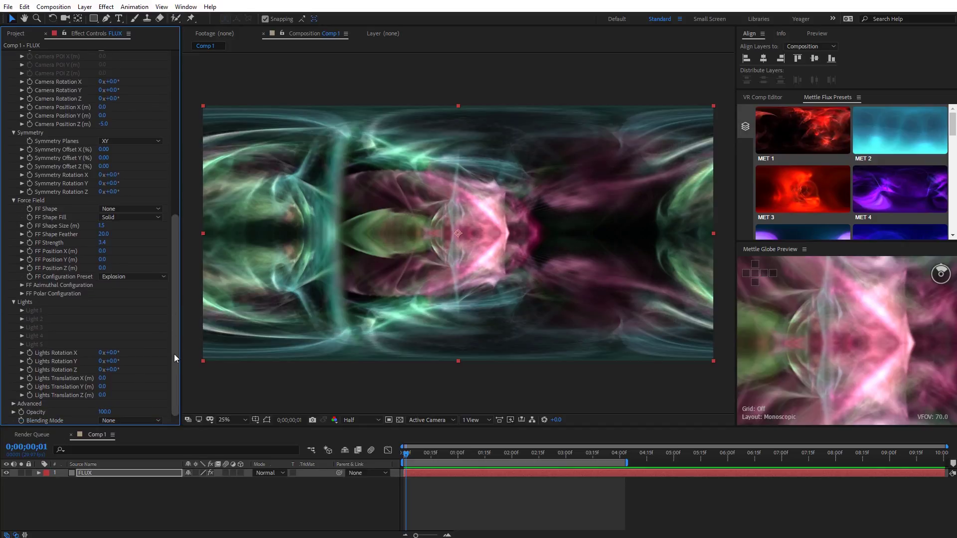
Enable Light 1 and set its L1 Position Y to 3.7 m
{"action": "left_click", "coordinate": [22, 310]}
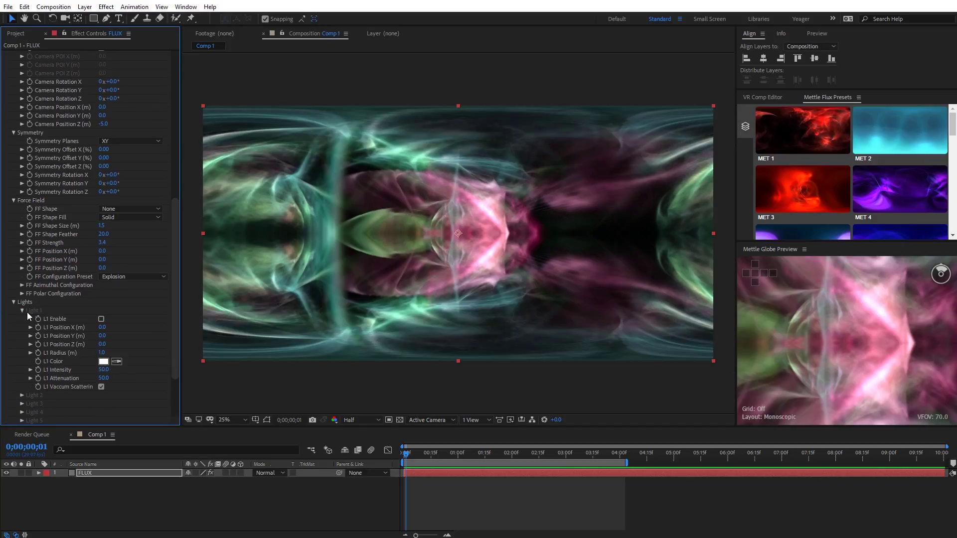
{"action": "left_click", "coordinate": [101, 319]}
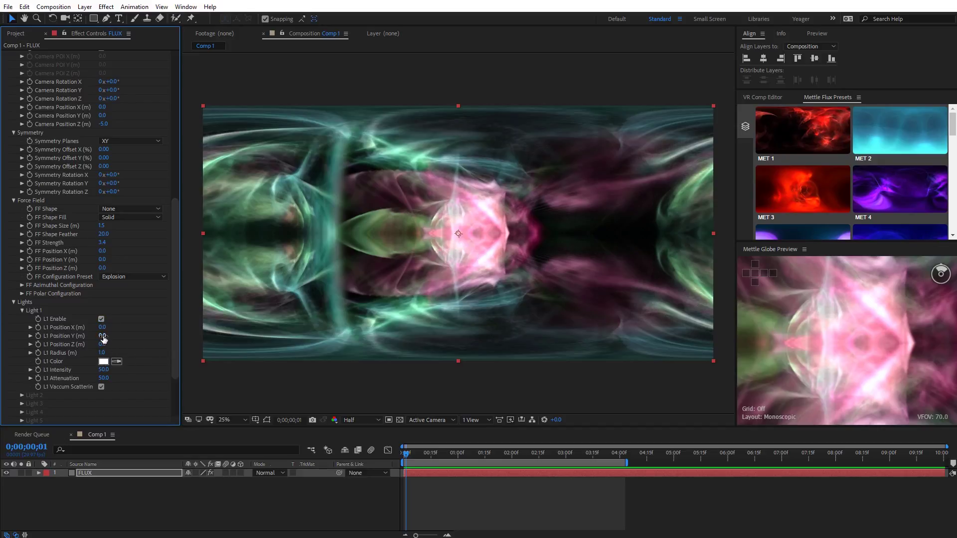
{"action": "left_click_drag", "start_coordinate": [102, 336], "coordinate": [122, 338]}
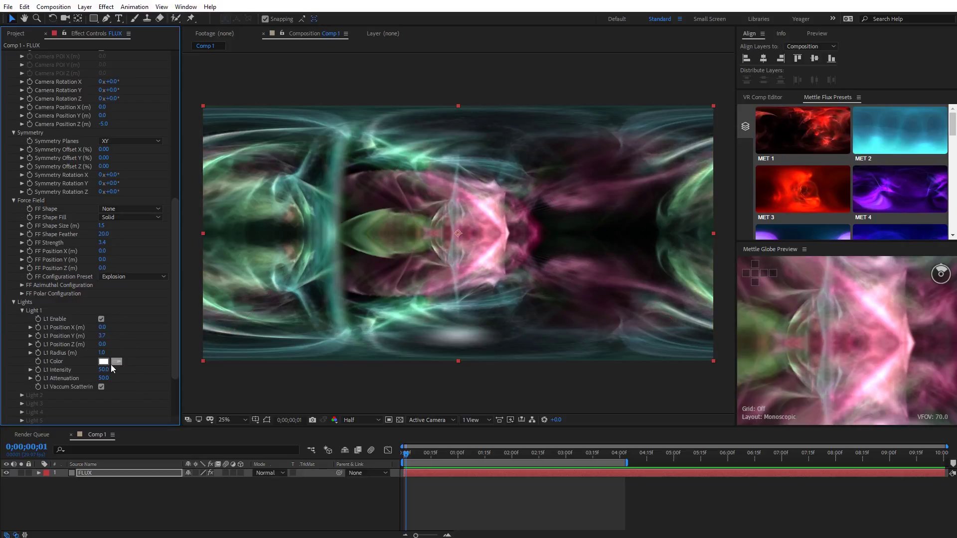
Change Light 1's color from white to a bright, saturated teal green
{"action": "left_click", "coordinate": [103, 361]}
{"action": "left_click", "coordinate": [280, 317]}
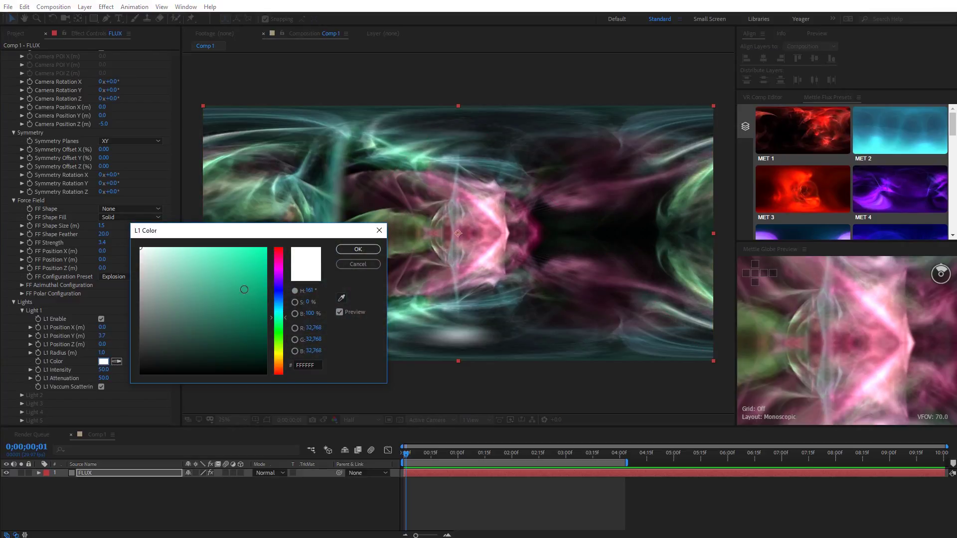
{"action": "left_click_drag", "start_coordinate": [244, 290], "coordinate": [263, 254]}
{"action": "left_click", "coordinate": [357, 250]}
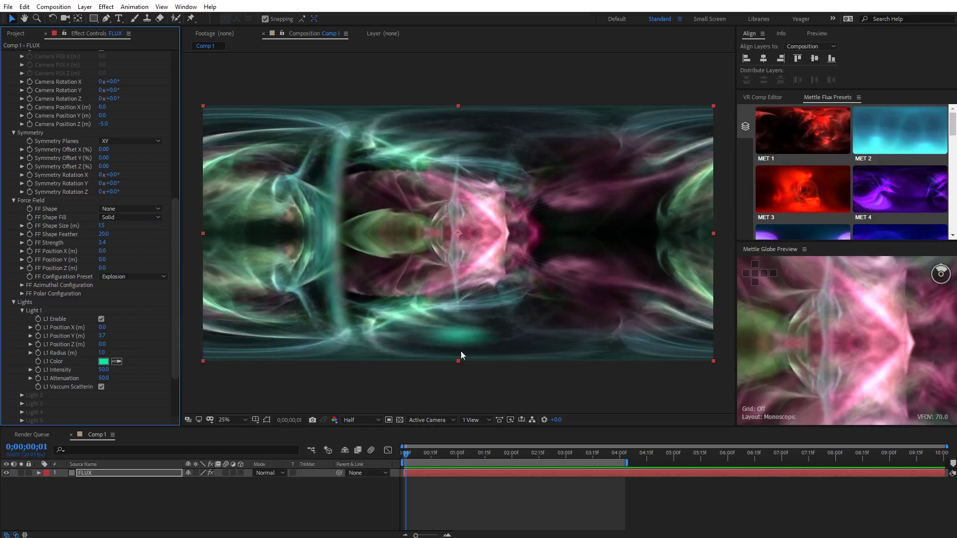
Expand the Advanced settings, set Ray Jittering to 26, and slightly lower the Flux effect's Opacity
{"action": "left_click_drag", "start_coordinate": [177, 357], "coordinate": [178, 399]}
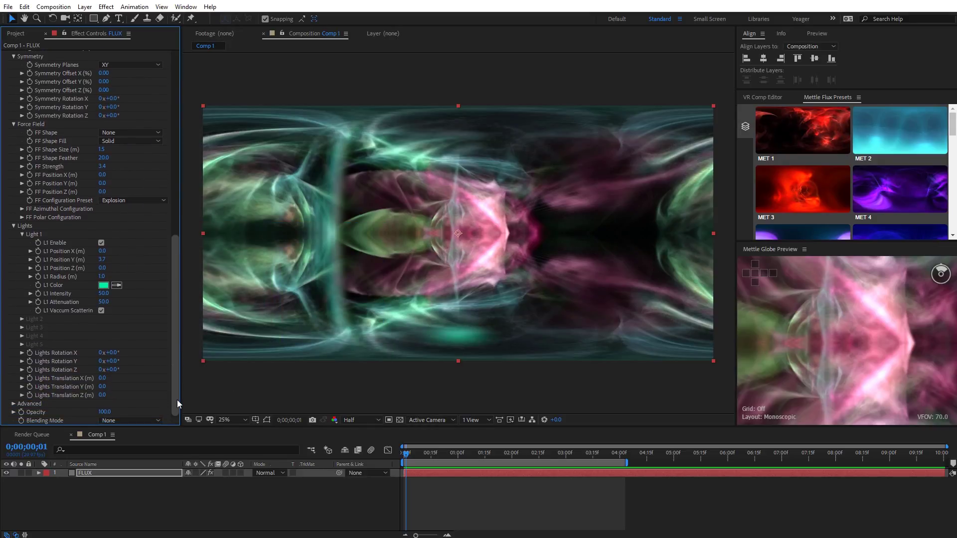
{"action": "left_click", "coordinate": [14, 403]}
{"action": "left_click_drag", "start_coordinate": [174, 370], "coordinate": [174, 383]}
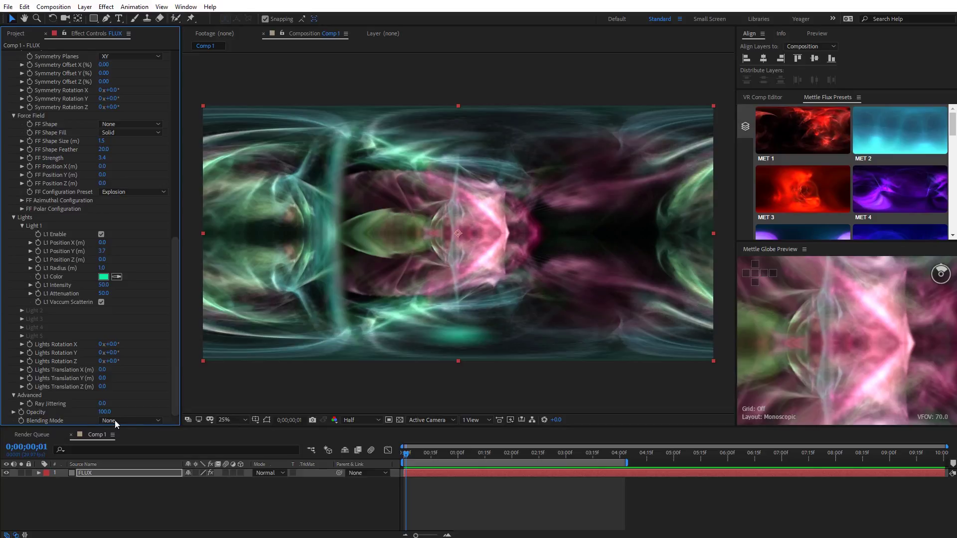
{"action": "left_click_drag", "start_coordinate": [102, 405], "coordinate": [115, 403]}
{"action": "mouse_move", "coordinate": [102, 412]}
{"action": "left_mouse_down"}
{"action": "mouse_move", "coordinate": [83, 412]}
{"action": "mouse_move", "coordinate": [91, 412]}
{"action": "left_mouse_up"}
Open the list of Blending Mode options for the Flux effect
{"action": "left_click", "coordinate": [108, 420]}
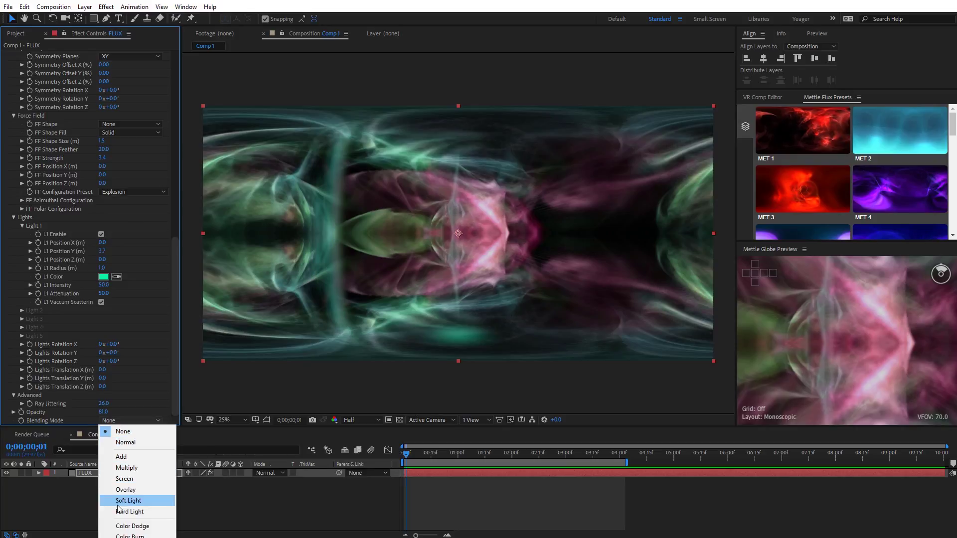